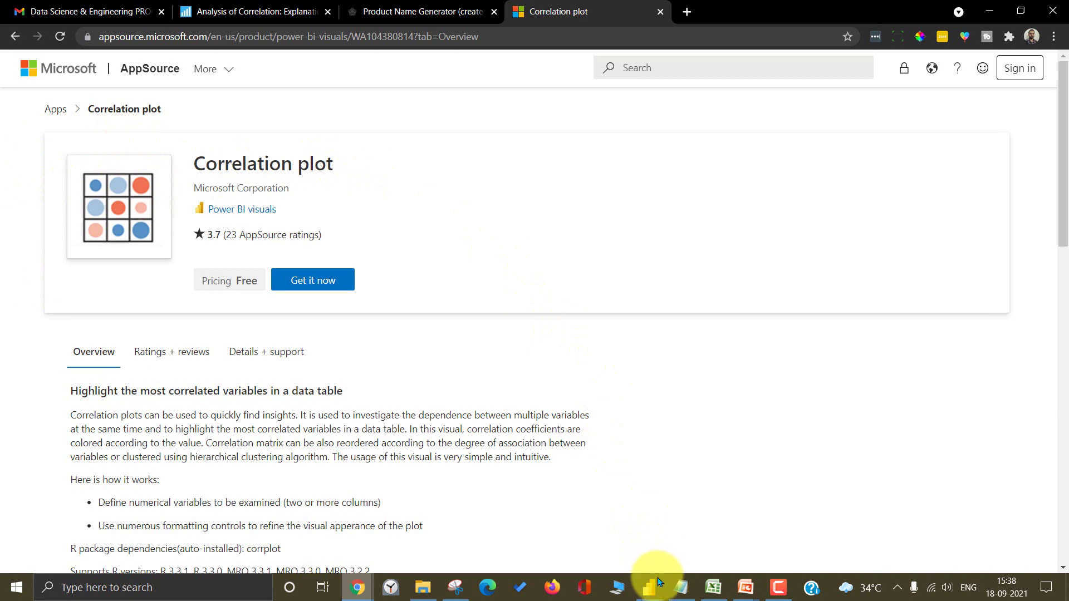
Step: Switch to the correlation plot report in Power BI Desktop and view the options for adding or importing custom visuals
{"action": "mouse_move", "coordinate": [649, 586]}
{"action": "left_click", "coordinate": [776, 521]}
{"action": "left_click", "coordinate": [812, 200]}
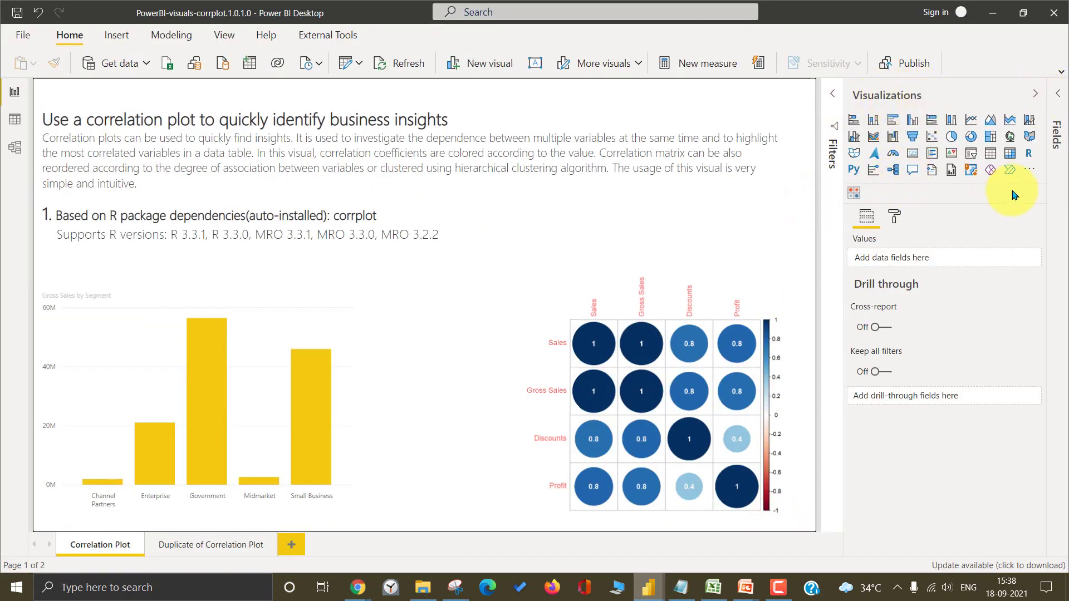
{"action": "left_click", "coordinate": [1031, 170]}
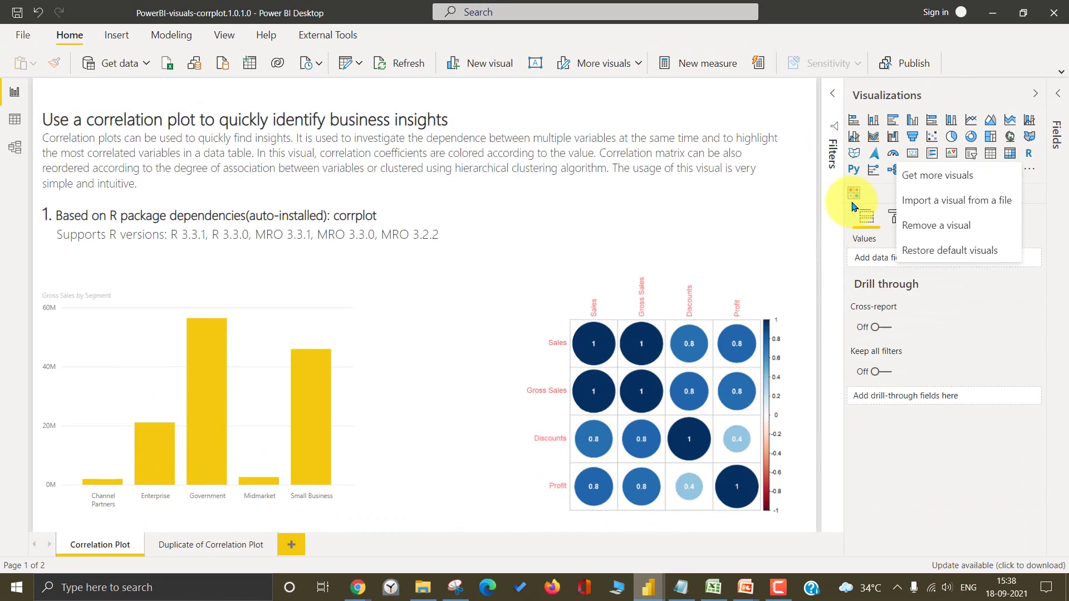
{"action": "left_click", "coordinate": [805, 217]}
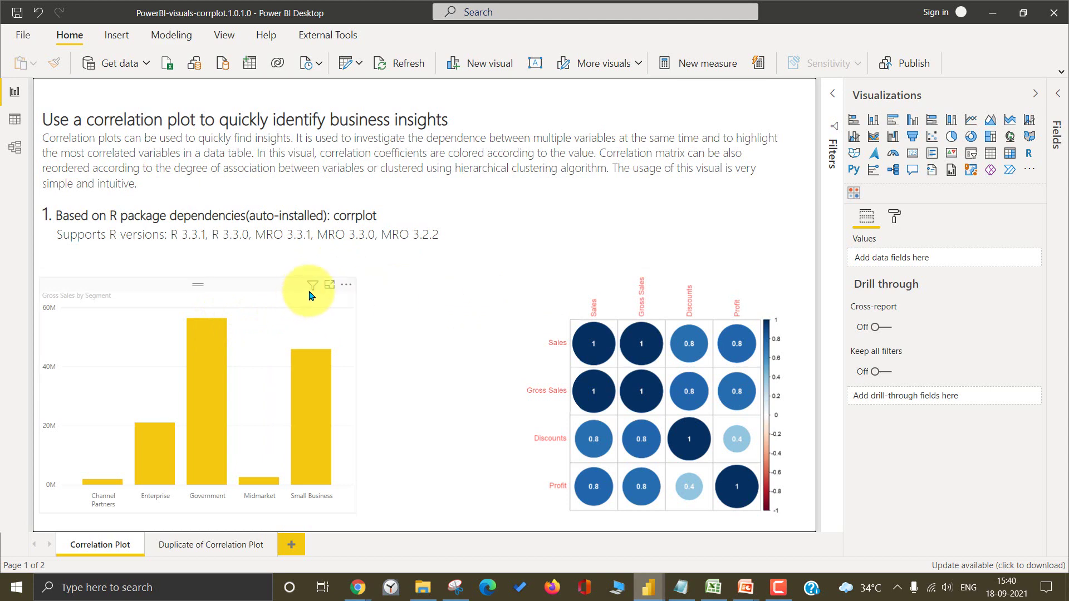
Step: View the corrplot_data table's rows and columns in the data view and return to the report page
{"action": "left_click", "coordinate": [12, 119]}
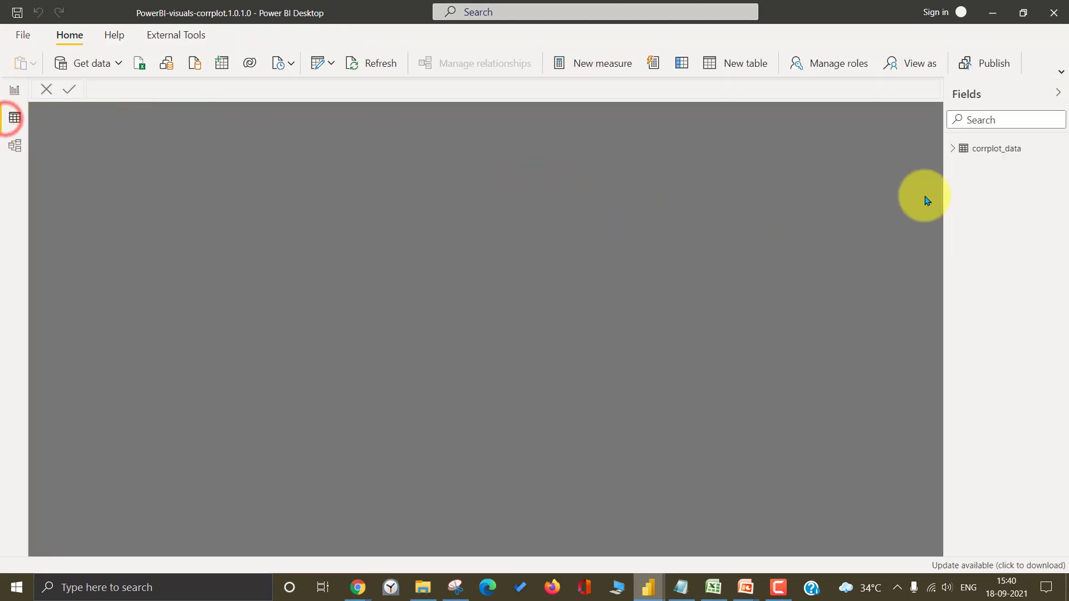
{"action": "left_click", "coordinate": [960, 148]}
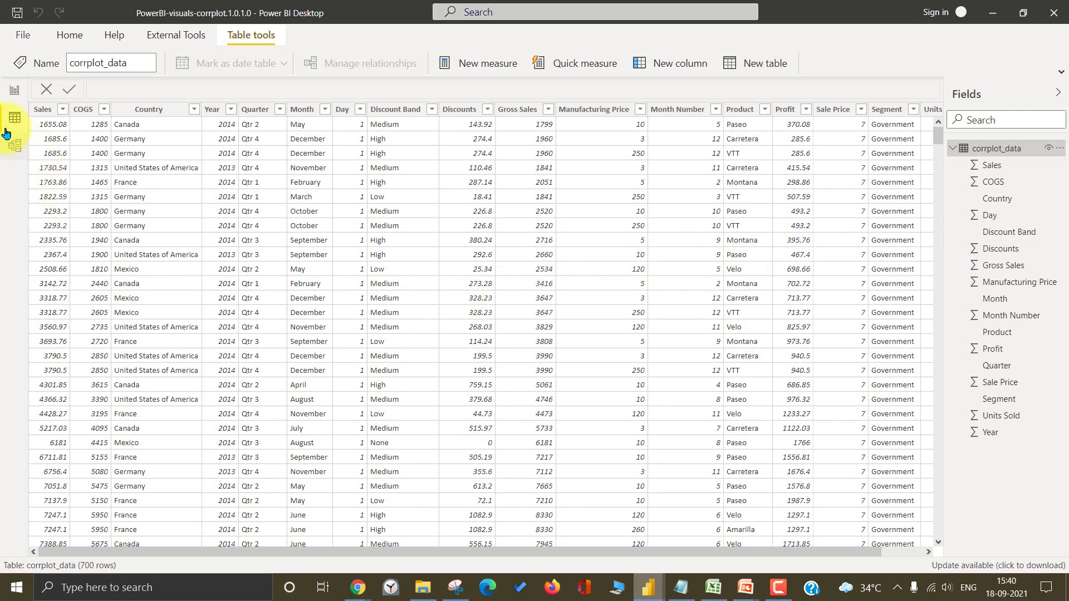
{"action": "left_click", "coordinate": [10, 88]}
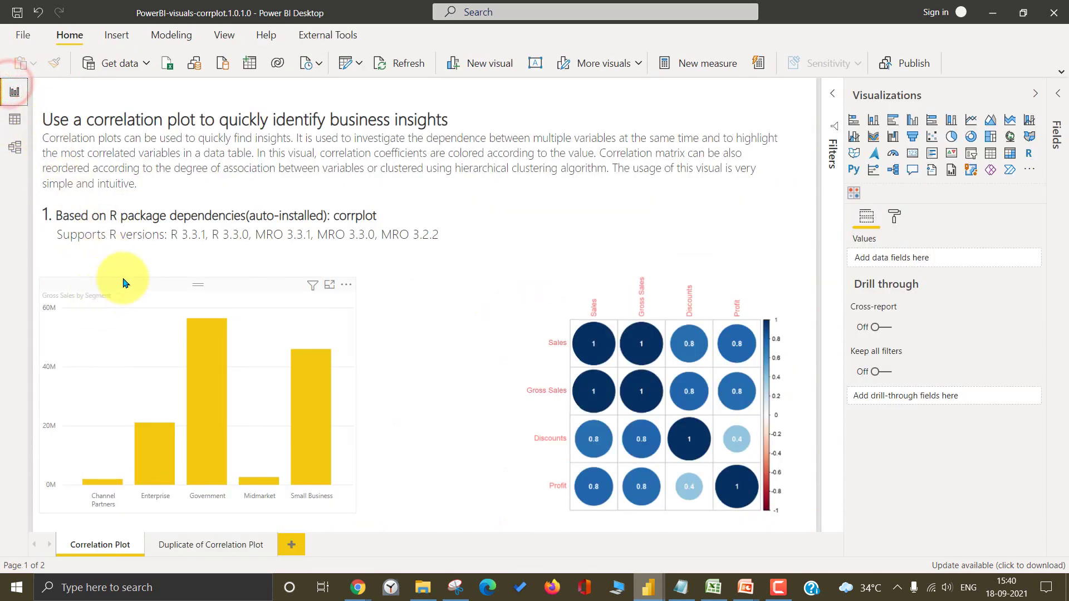
Step: Cross-filter the correlation plot from the Gross Sales by Segment chart by Government, Enterprise, Small Business, Midmarket and finally Channel Partners
{"action": "left_click", "coordinate": [123, 280]}
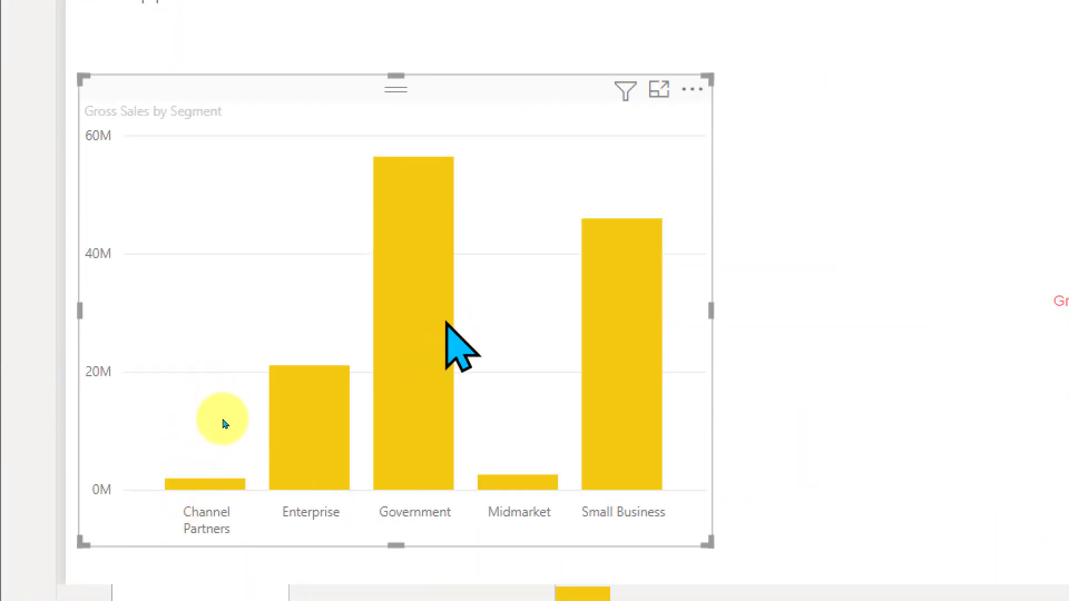
{"action": "mouse_move", "coordinate": [456, 254]}
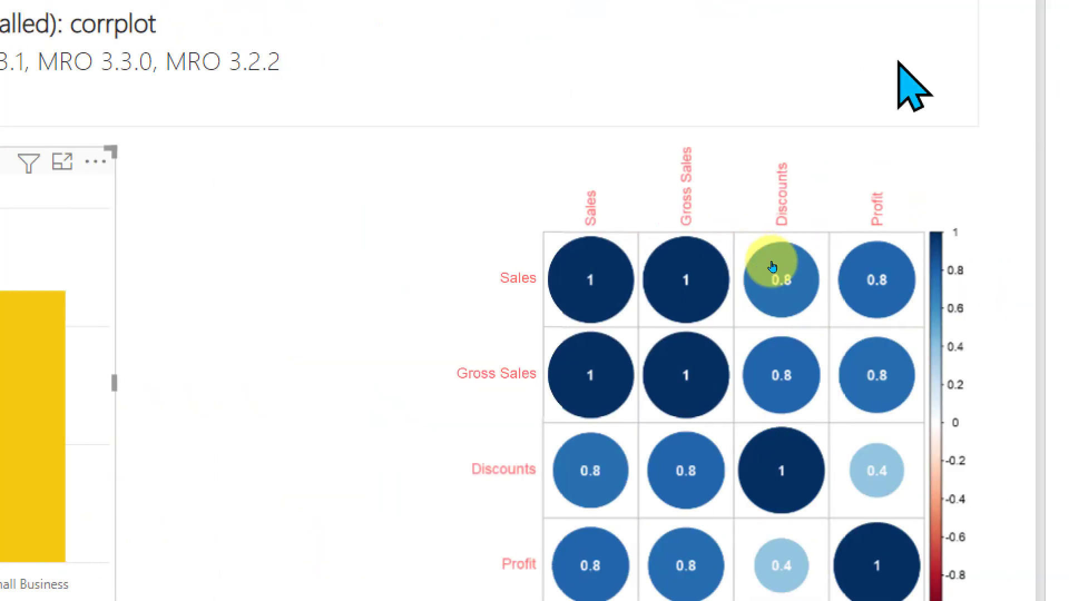
{"action": "left_click", "coordinate": [737, 264]}
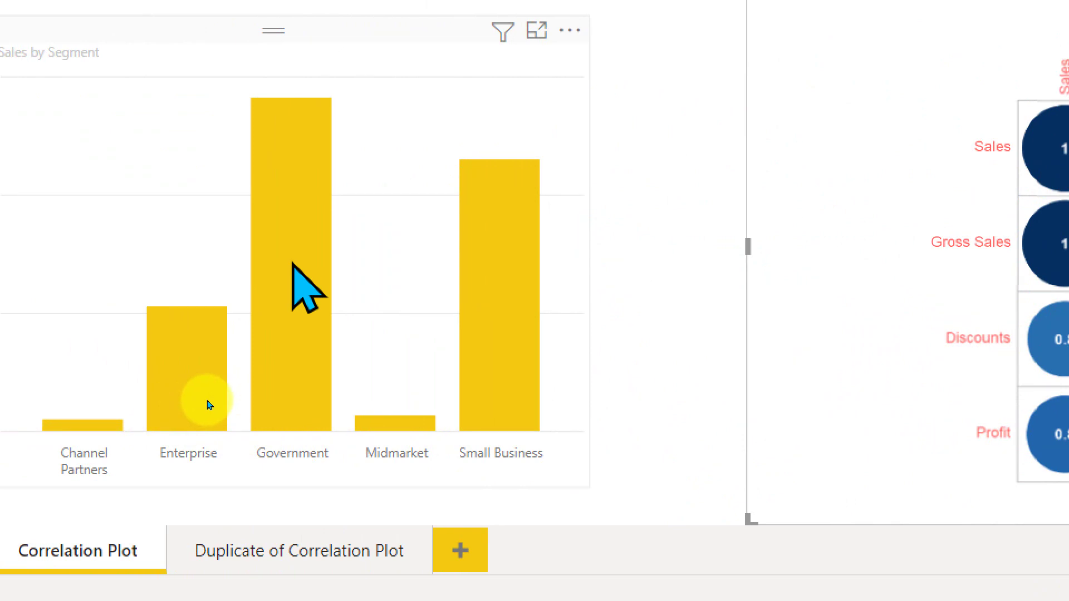
{"action": "left_click", "coordinate": [295, 276]}
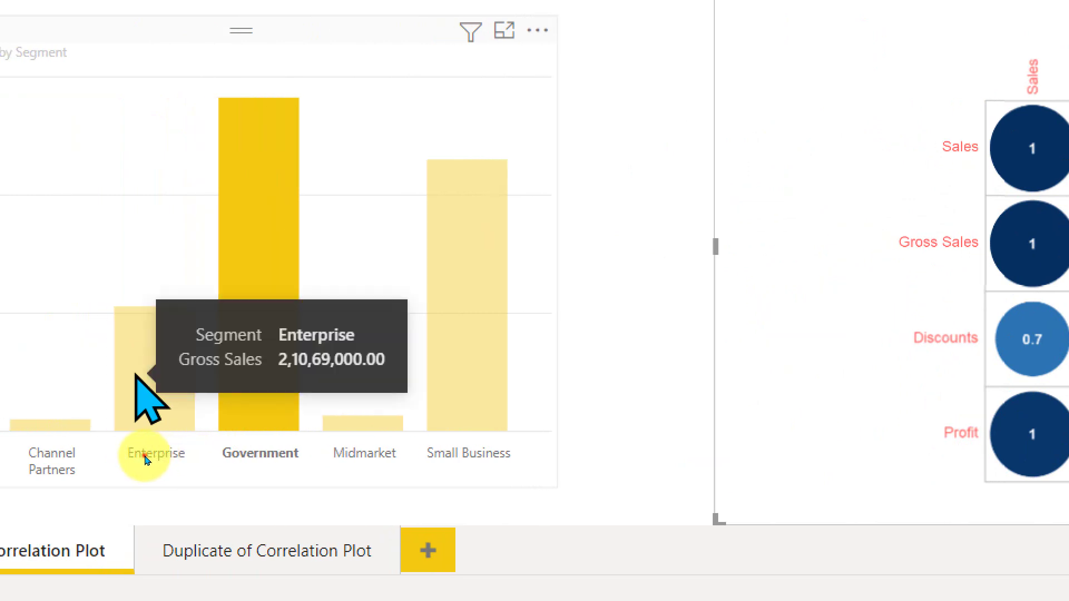
{"action": "left_click", "coordinate": [113, 457]}
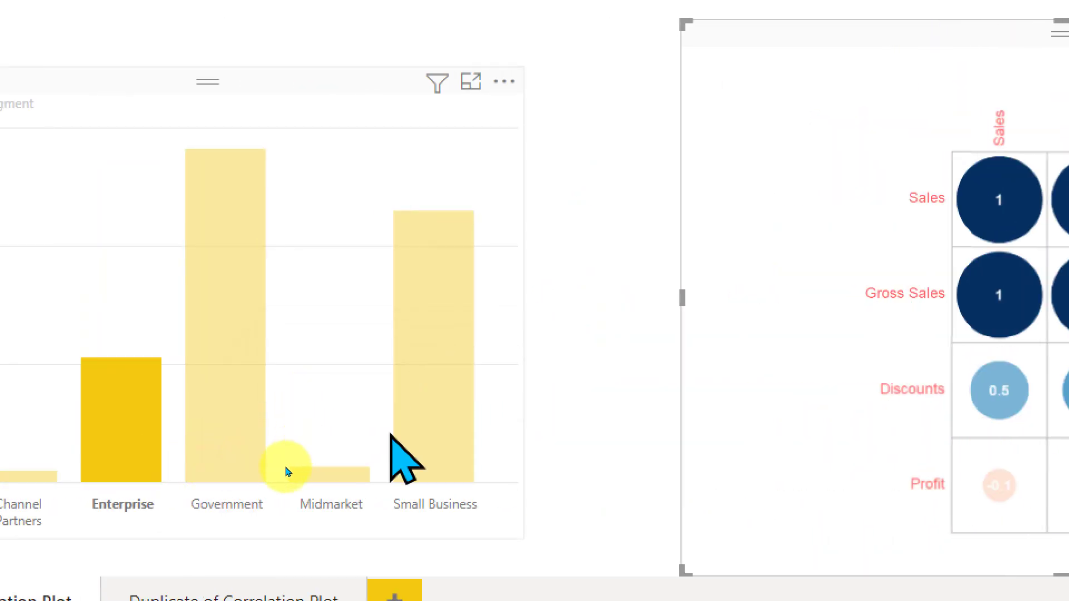
{"action": "left_click", "coordinate": [440, 440]}
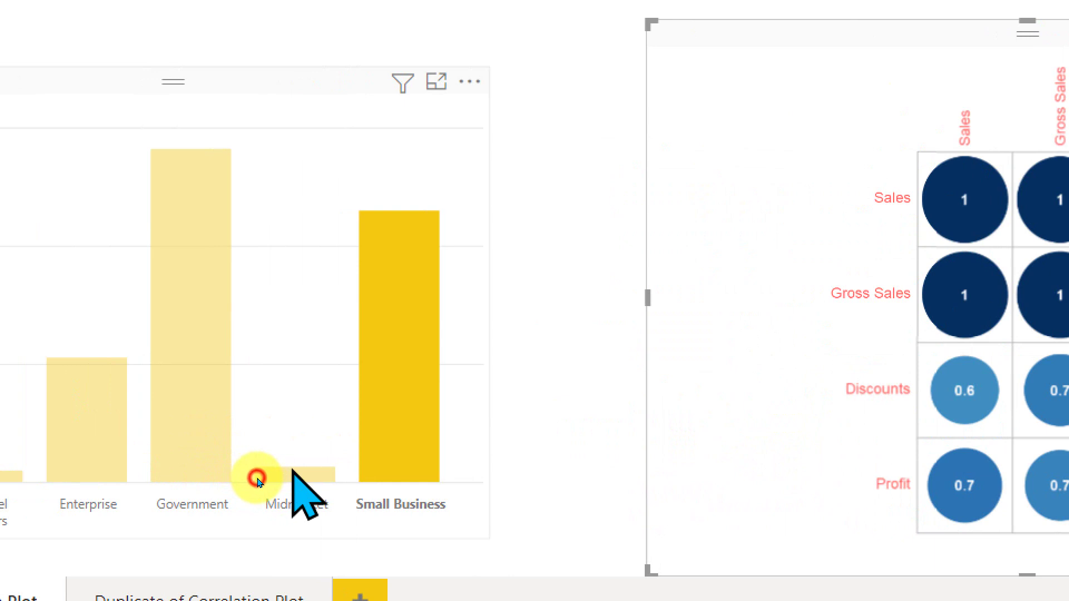
{"action": "left_click", "coordinate": [257, 478]}
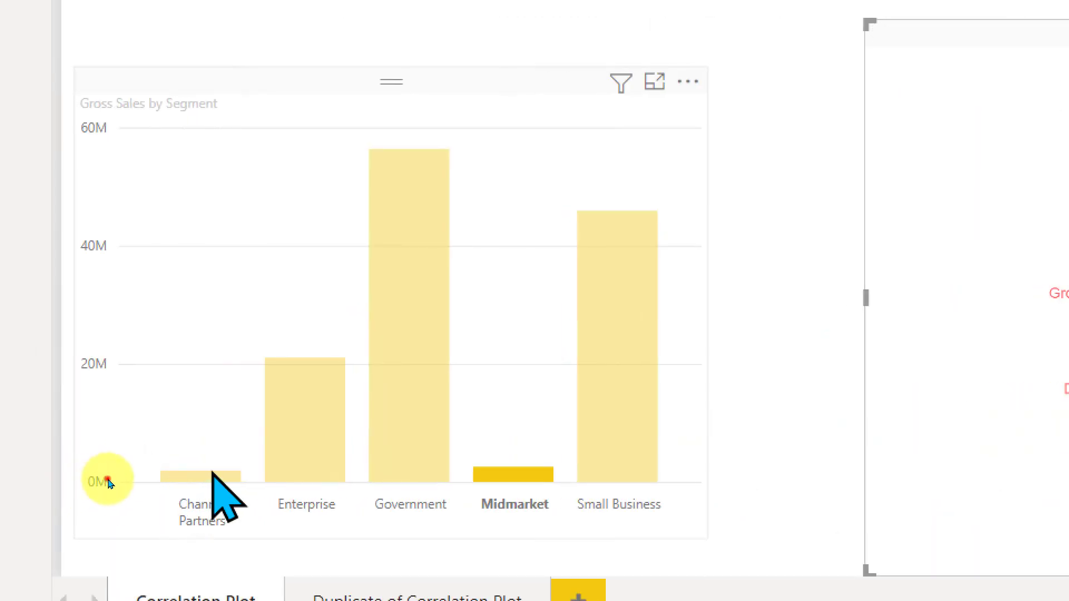
{"action": "left_click", "coordinate": [116, 482]}
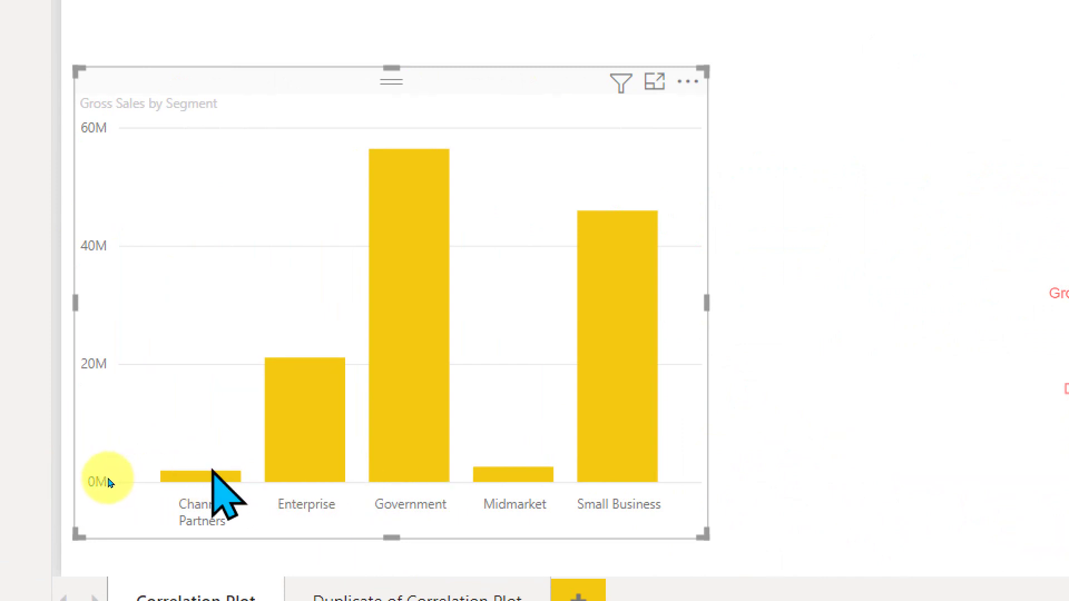
{"action": "left_click", "coordinate": [212, 476]}
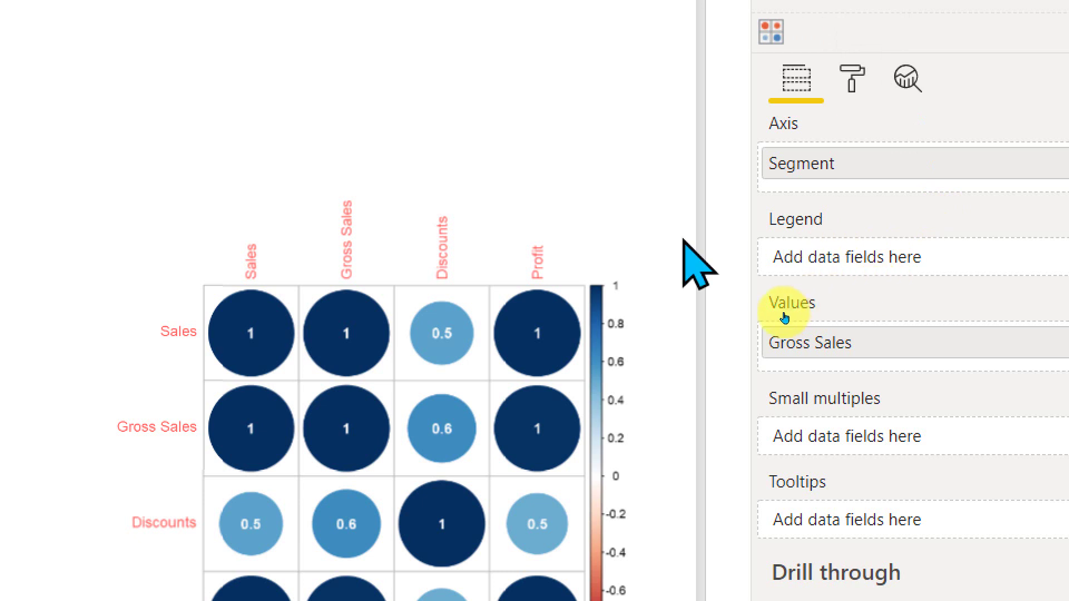
Step: Review the correlation plot's value fields and the position and size values in its General formatting settings
{"action": "left_click", "coordinate": [694, 257]}
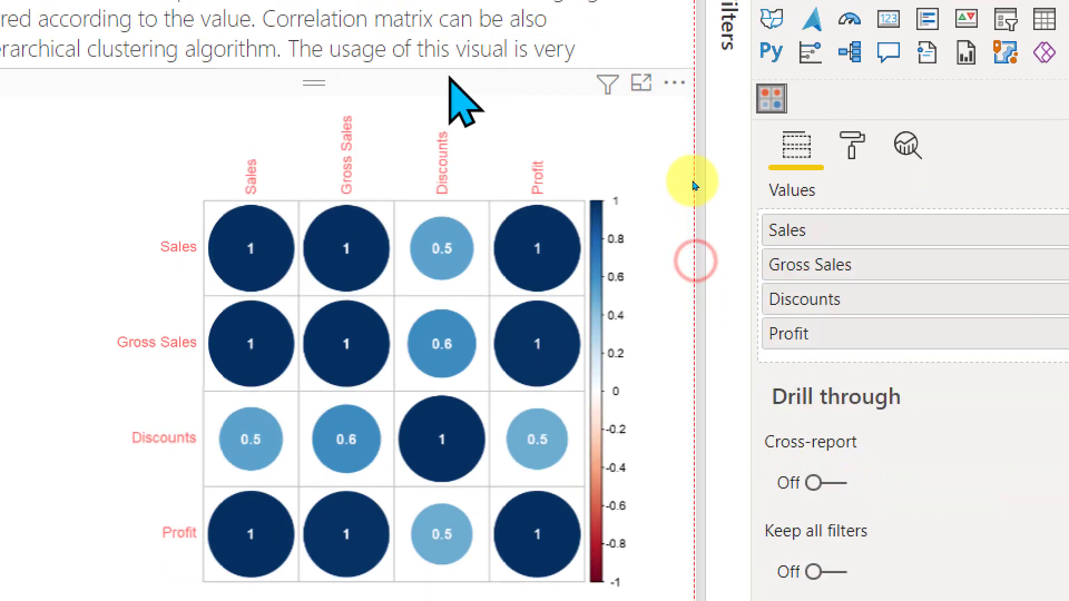
{"action": "left_click_drag", "start_coordinate": [448, 77], "coordinate": [450, 74]}
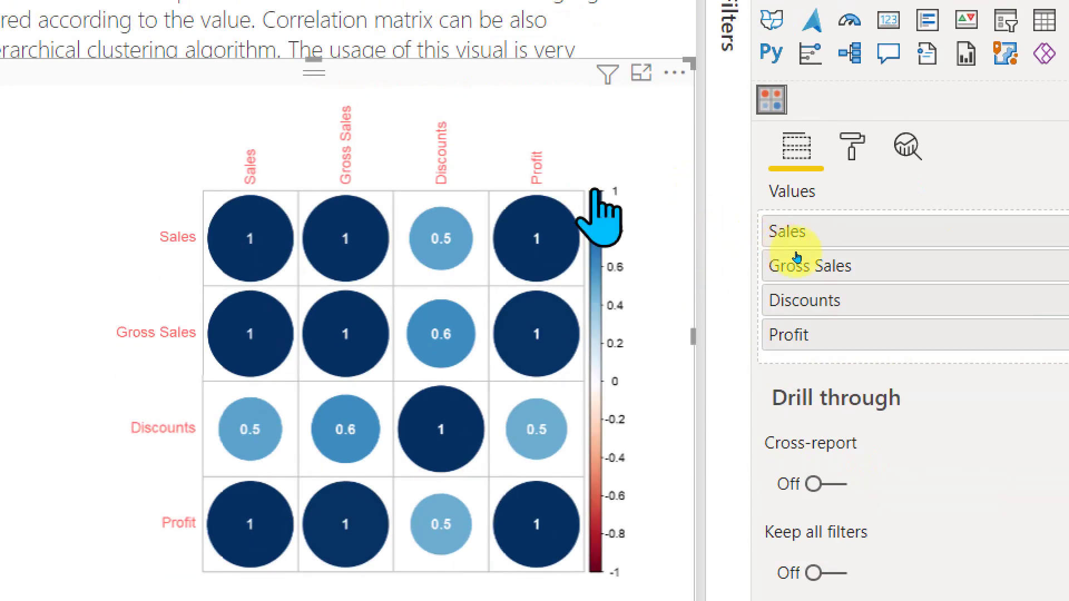
{"action": "left_click", "coordinate": [853, 147]}
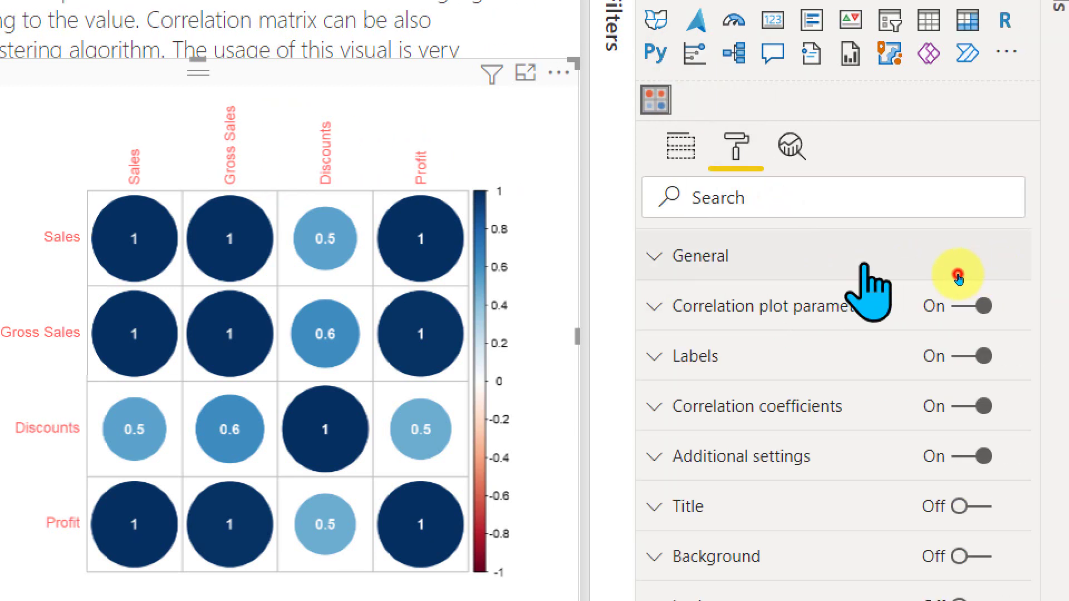
{"action": "left_click", "coordinate": [957, 276]}
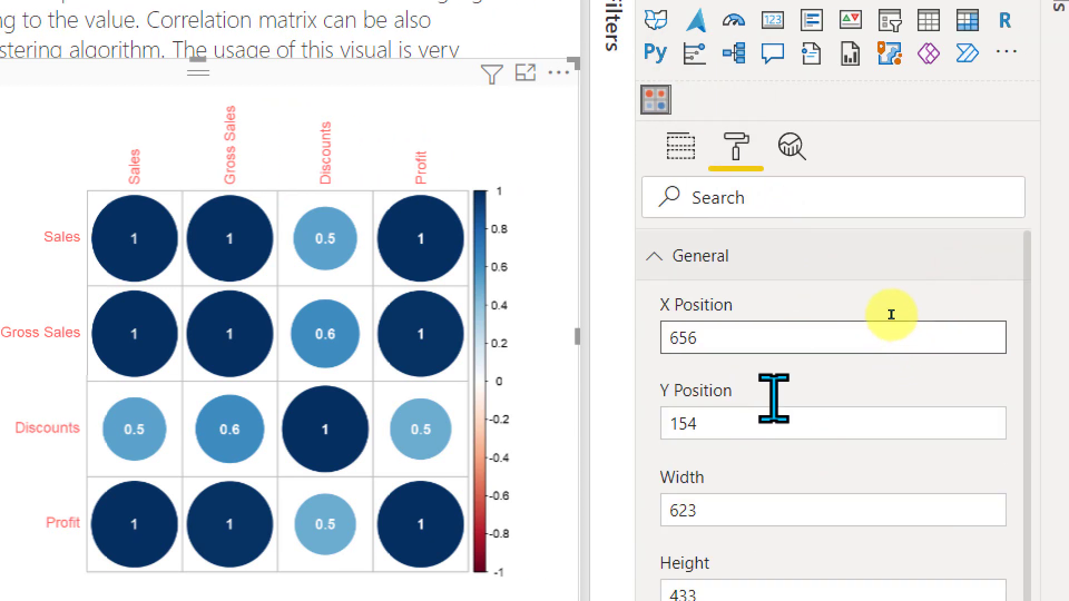
{"action": "scroll", "coordinate": [888, 309], "scroll_direction": "down", "scroll_amount": 2}
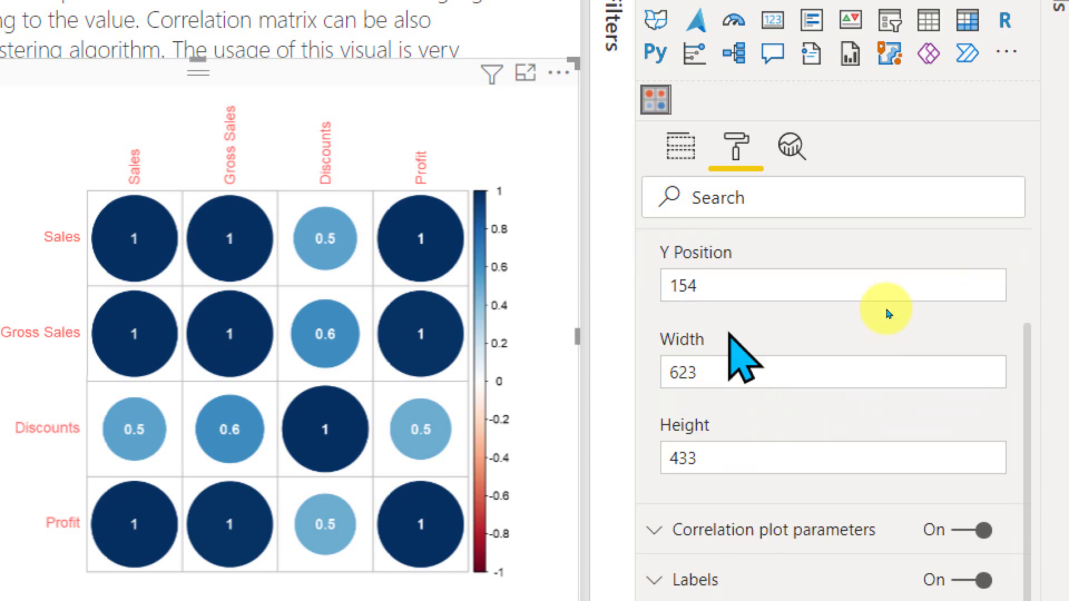
{"action": "scroll", "coordinate": [872, 279], "scroll_direction": "up", "scroll_amount": 2}
{"action": "left_click", "coordinate": [873, 277]}
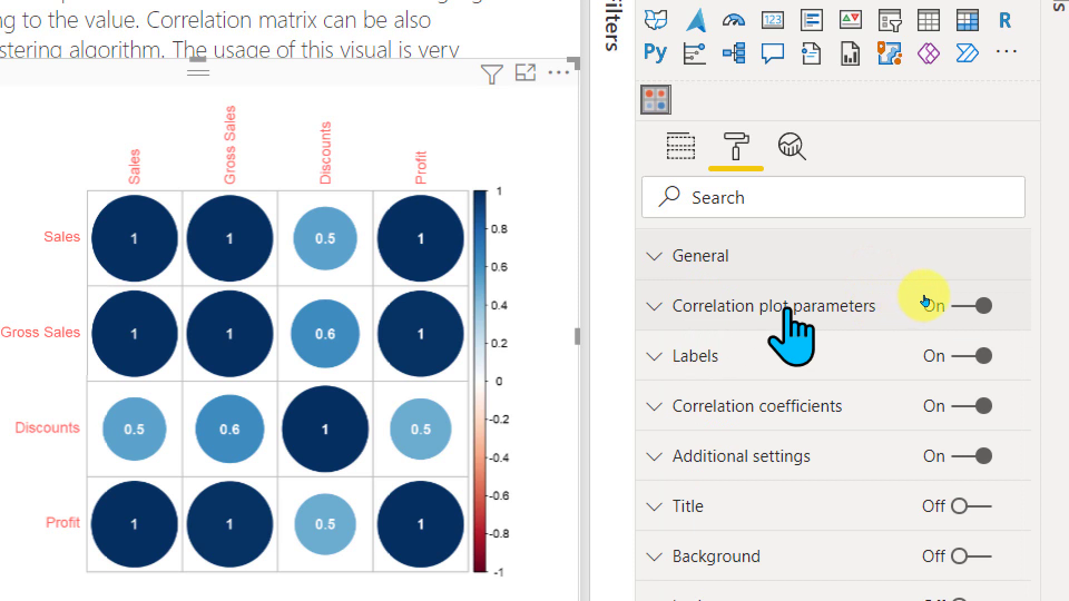
Step: Set the element shape to square in the correlation plot parameters
{"action": "left_click", "coordinate": [944, 300]}
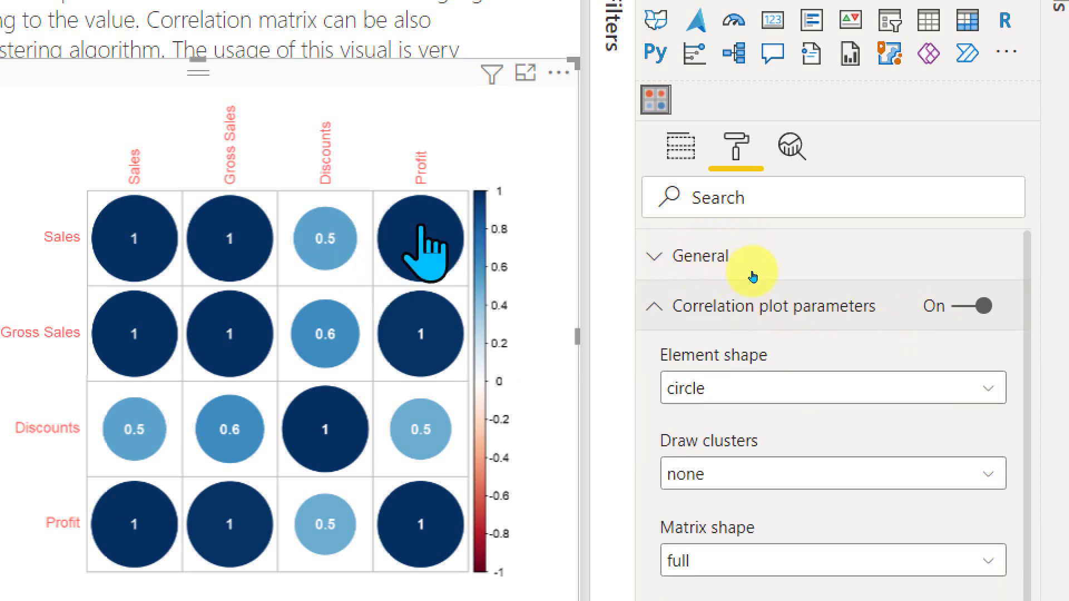
{"action": "left_click", "coordinate": [918, 344]}
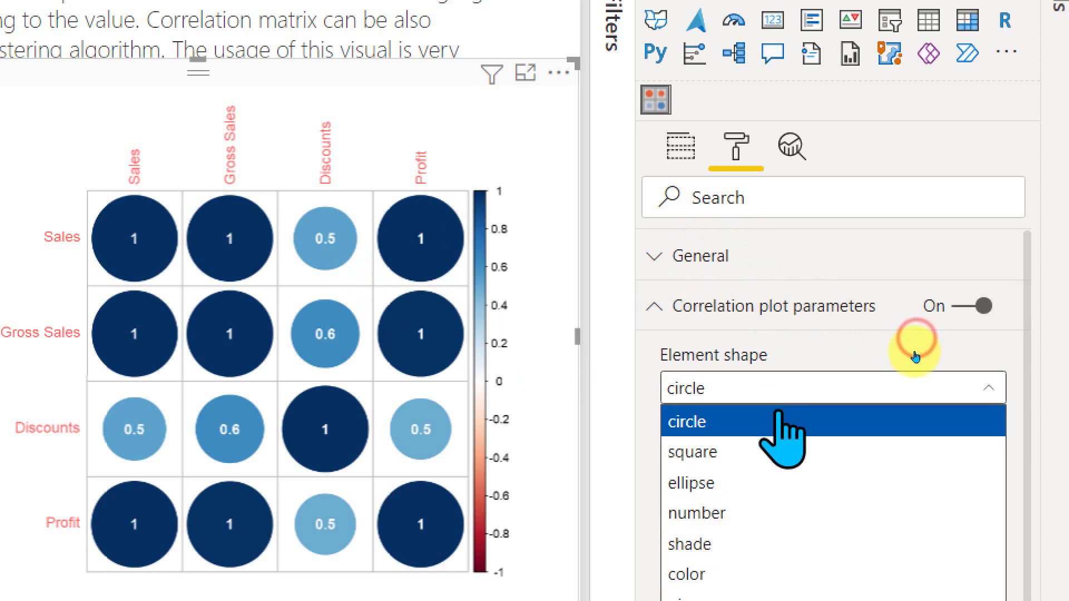
{"action": "key", "text": "Up"}
{"action": "key", "text": "Up"}
{"action": "key", "text": "Up"}
{"action": "key", "text": "Up"}
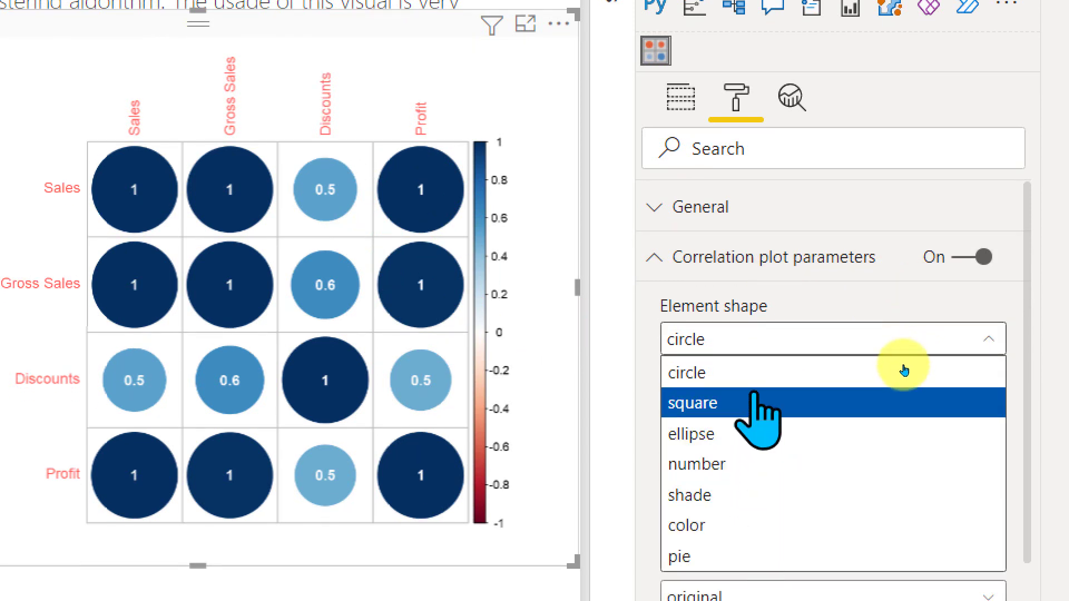
{"action": "key", "text": "Down"}
{"action": "key", "text": "Down"}
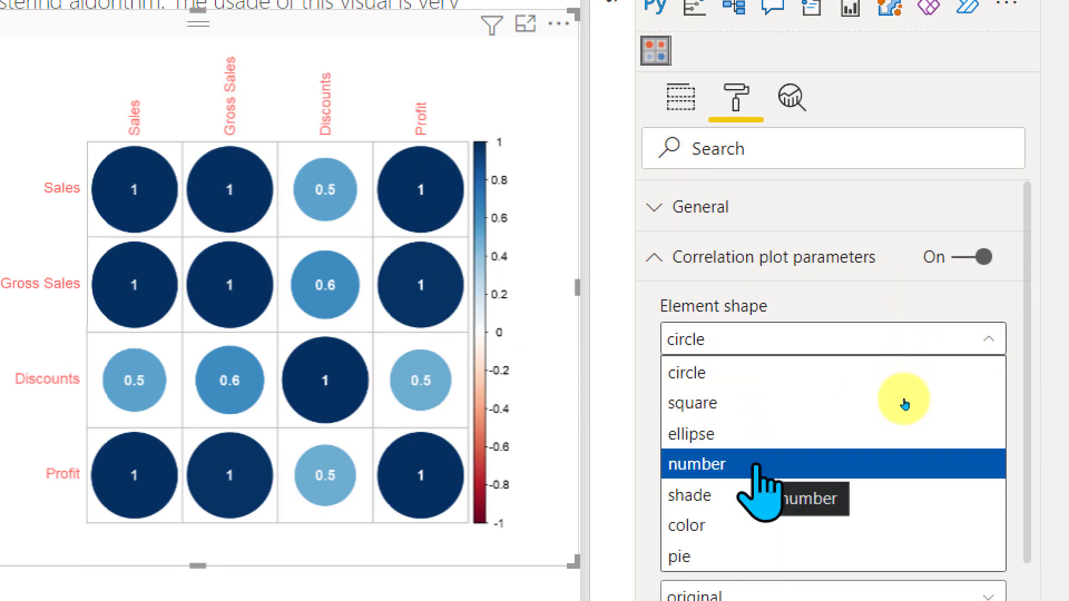
{"action": "key", "text": "Down"}
{"action": "key", "text": "Down"}
{"action": "key", "text": "Down"}
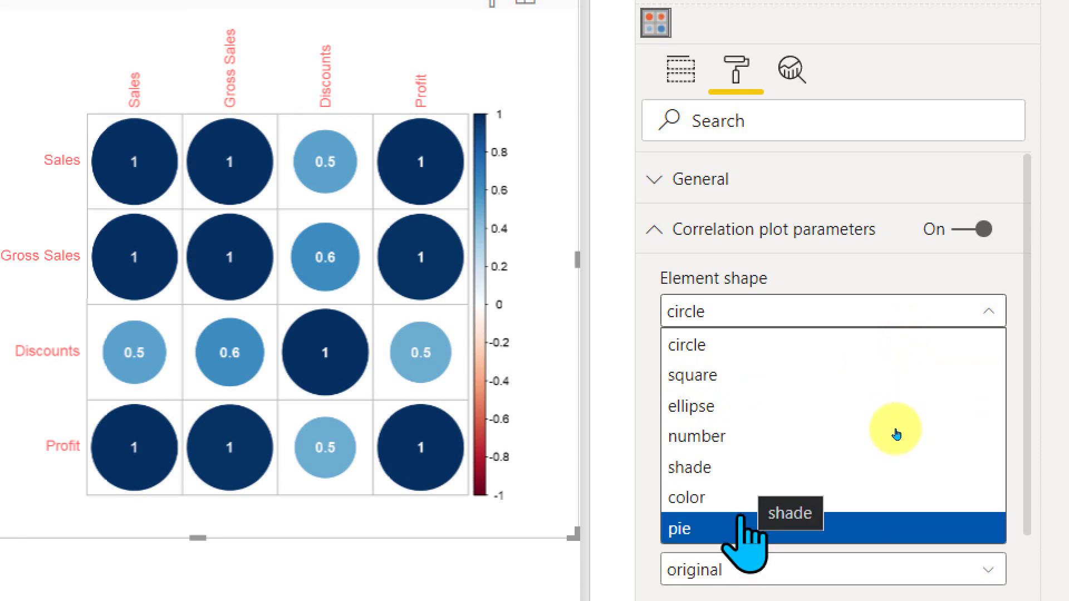
{"action": "left_click", "coordinate": [897, 367]}
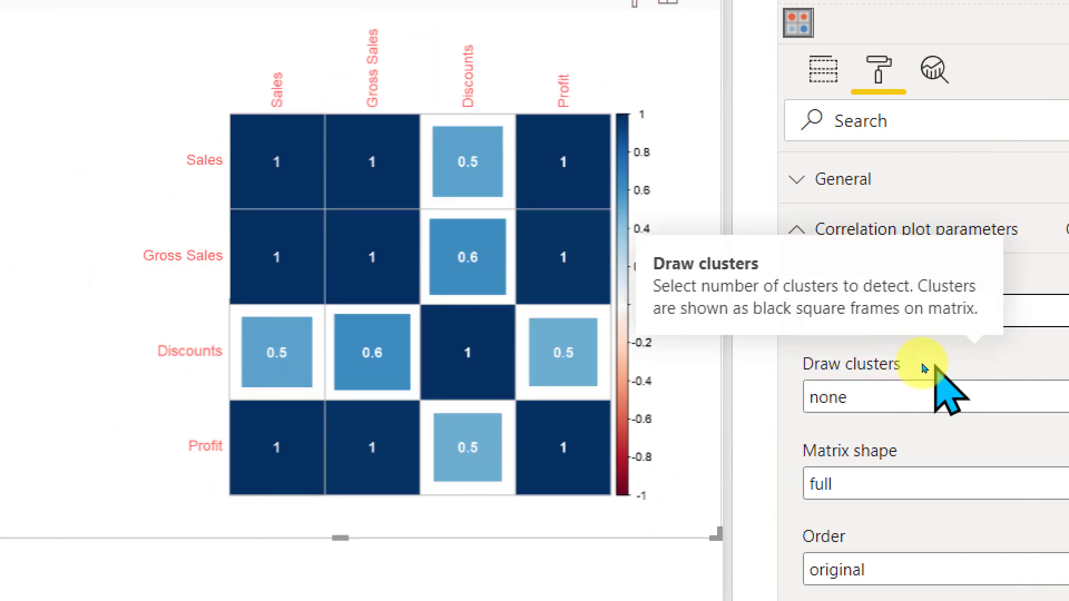
Step: Set the correlation plot's element shape to shade and cross-filter it by the Enterprise segment in the bar chart
{"action": "left_click", "coordinate": [919, 334]}
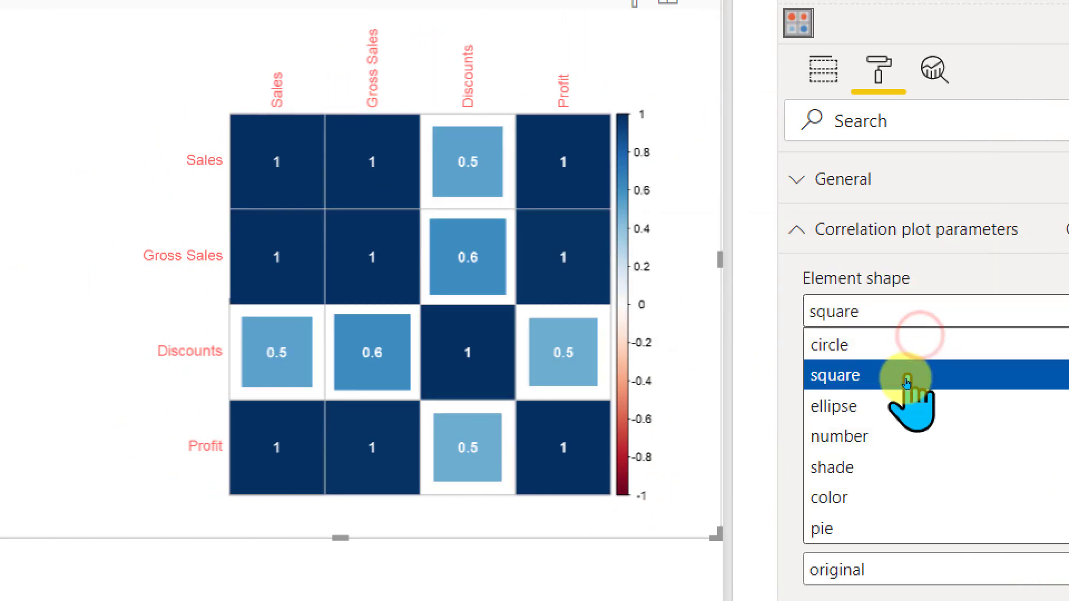
{"action": "left_click", "coordinate": [876, 466]}
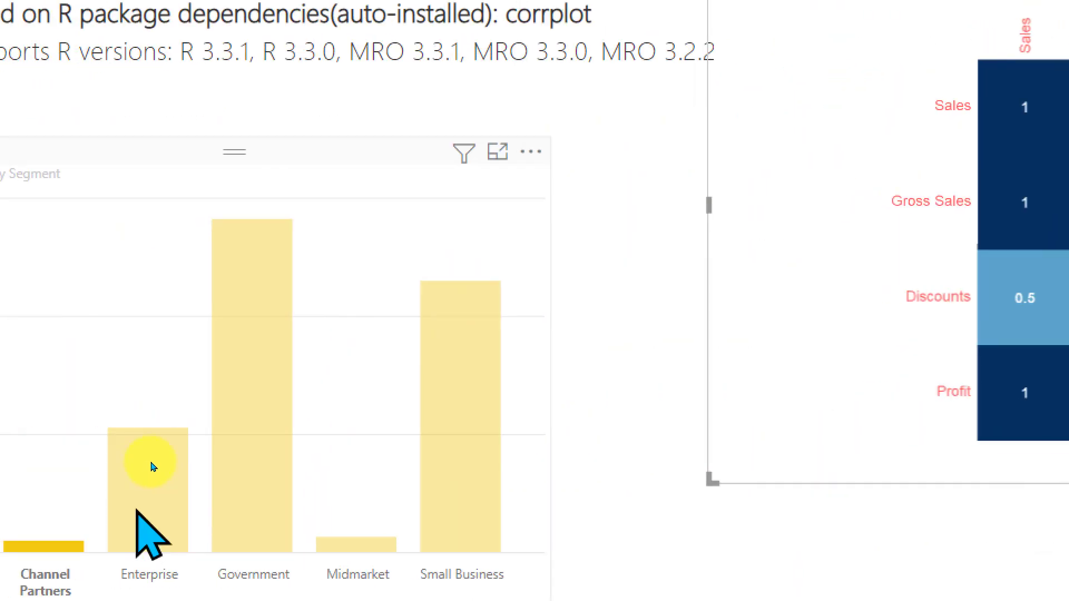
{"action": "left_click", "coordinate": [148, 463]}
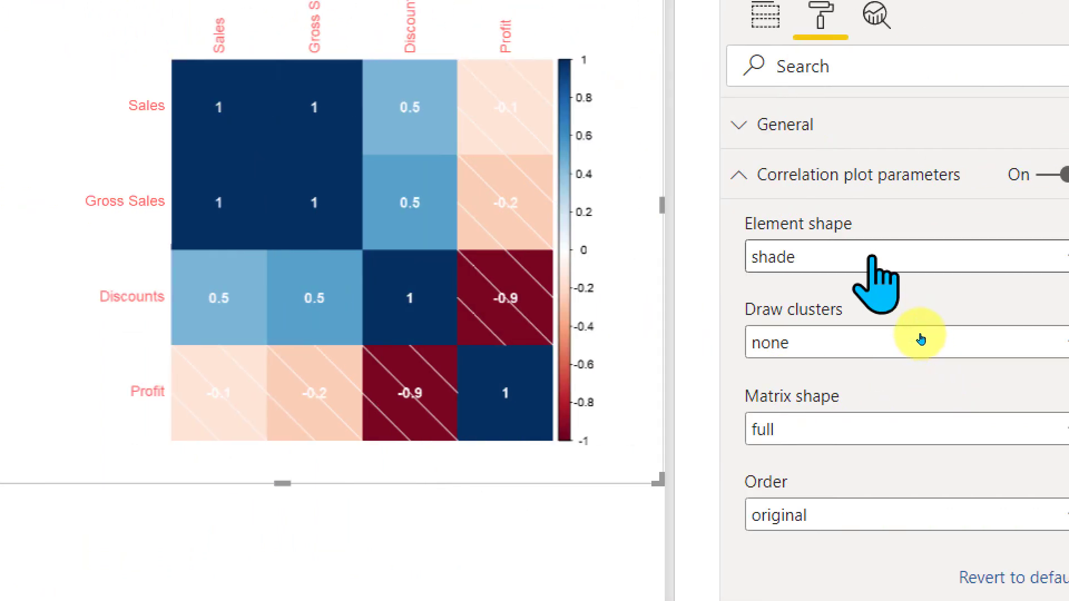
Step: Try pie as the correlation plot's element shape and set the shape back to circle
{"action": "left_click", "coordinate": [1047, 257]}
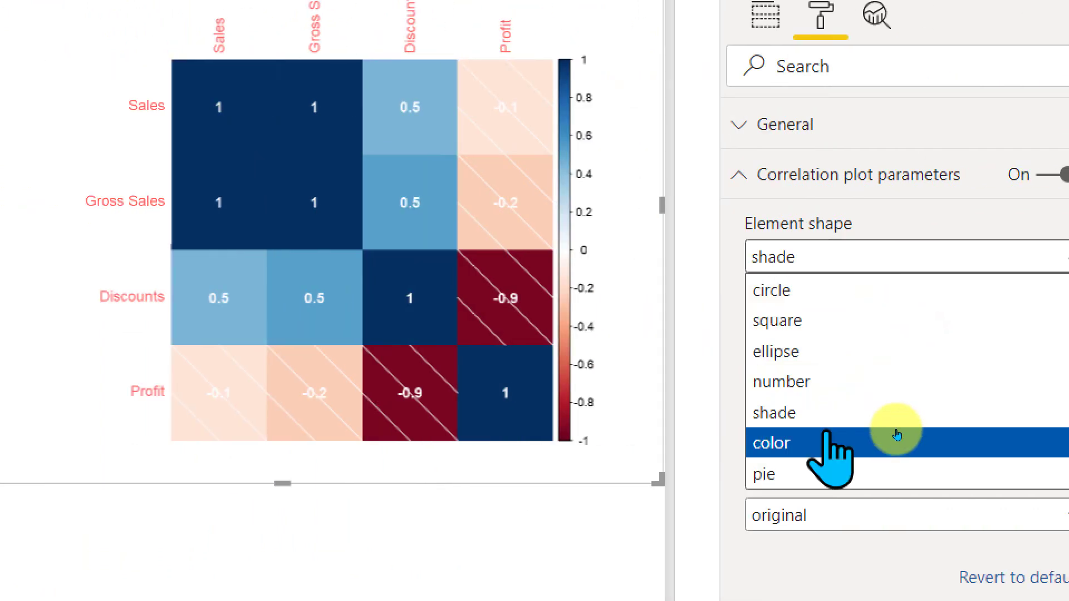
{"action": "left_click", "coordinate": [814, 472]}
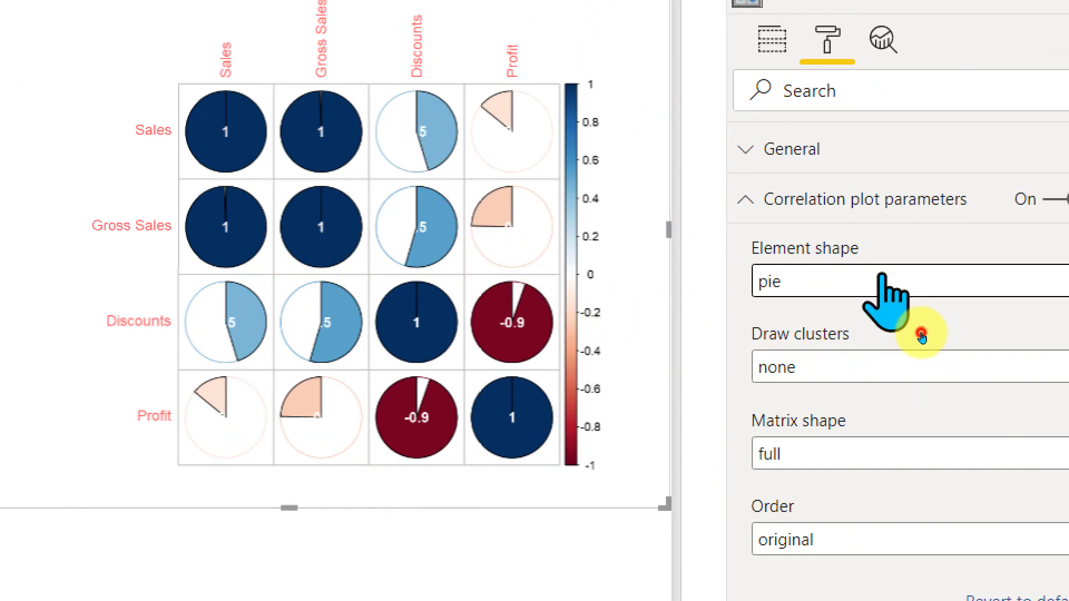
{"action": "left_click", "coordinate": [1058, 282]}
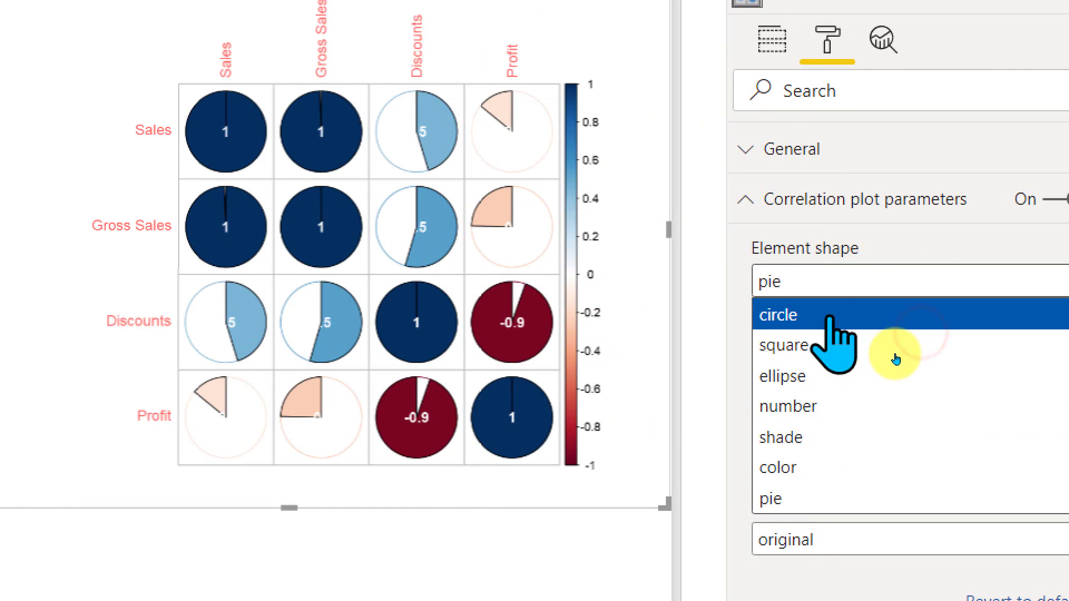
{"action": "left_click", "coordinate": [896, 356]}
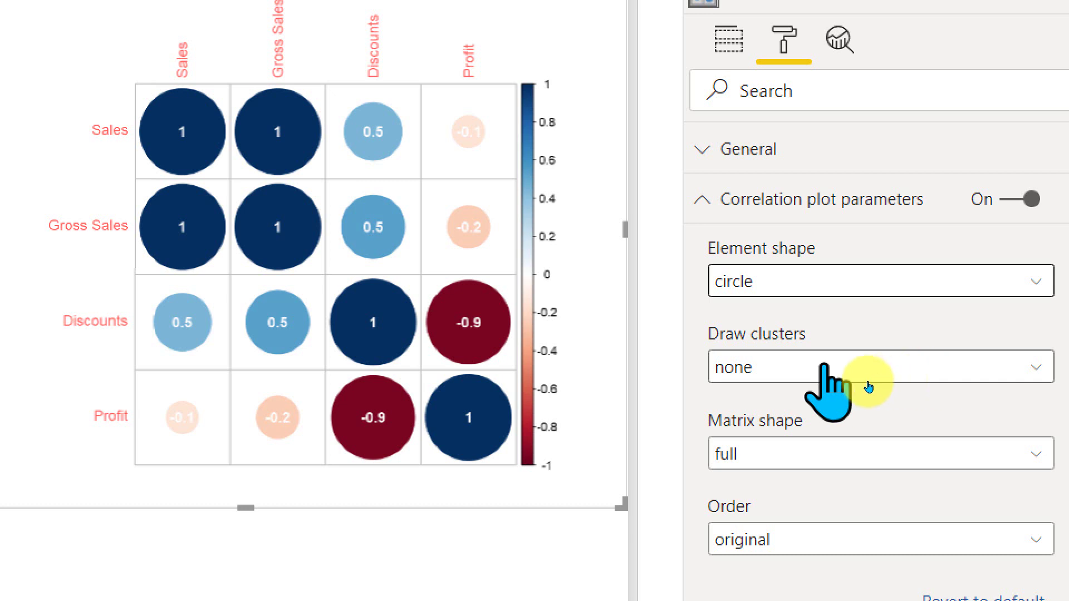
Step: Try automatic cluster drawing on the correlation plot and set the clusters back to none
{"action": "left_click", "coordinate": [909, 385]}
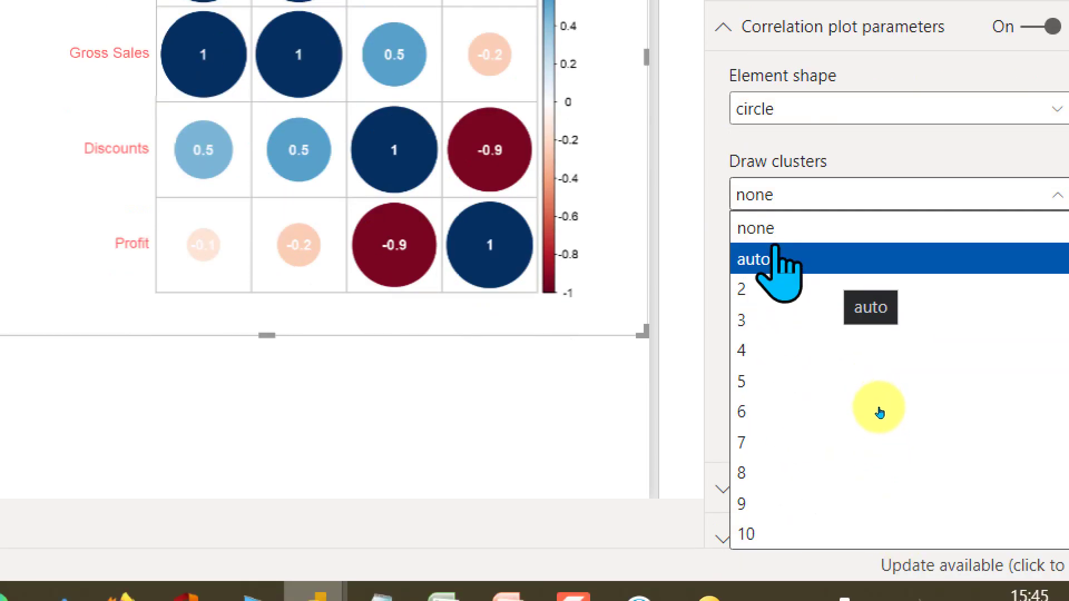
{"action": "left_click", "coordinate": [774, 261]}
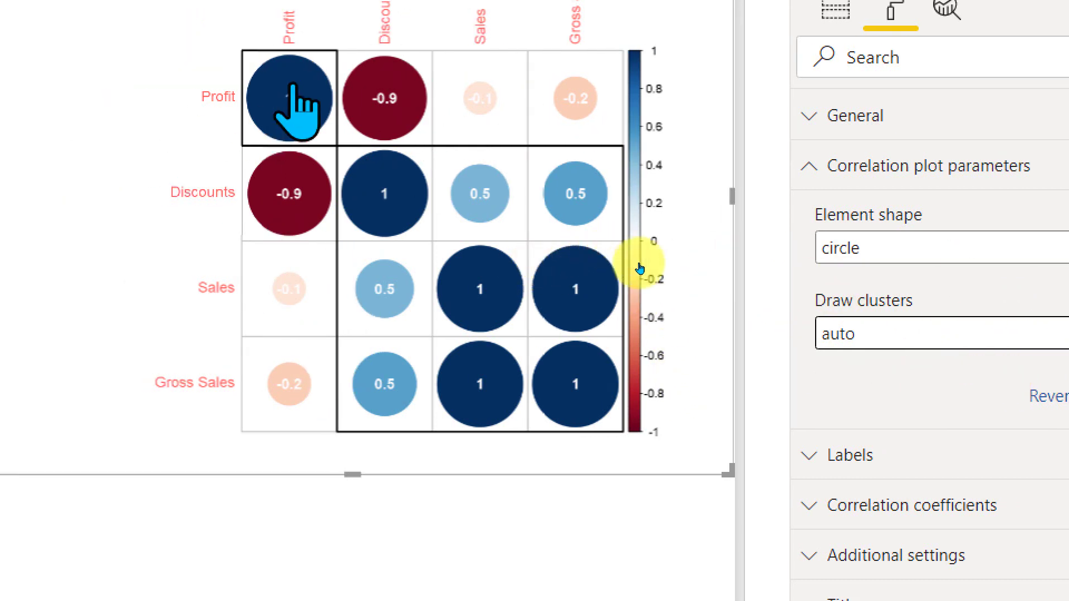
{"action": "left_click", "coordinate": [884, 341]}
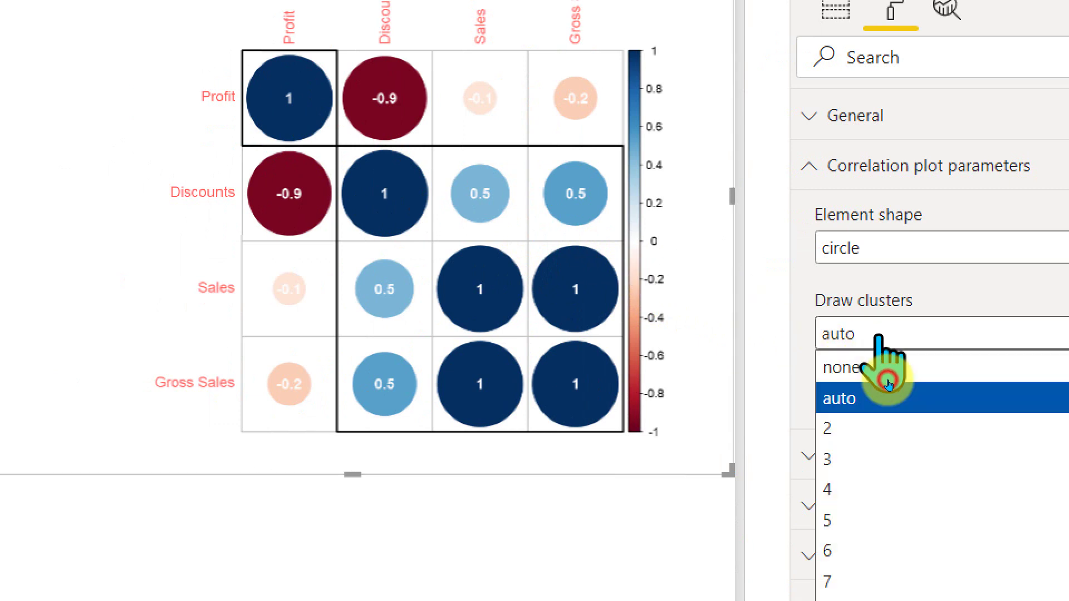
{"action": "left_click", "coordinate": [882, 369]}
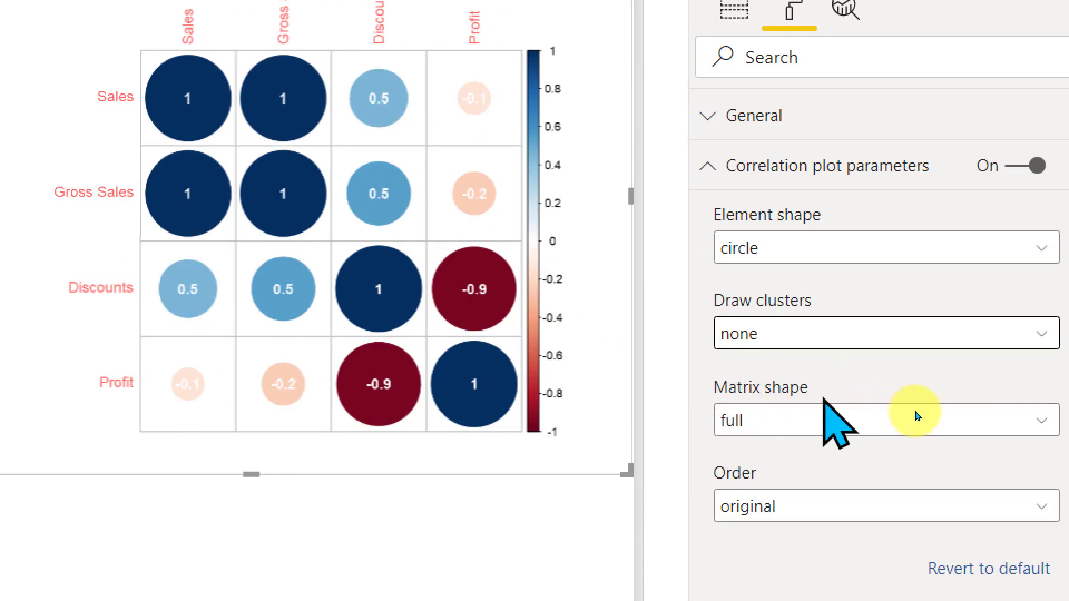
Step: Try the upper and lower matrix shapes on the correlation plot and set the matrix shape back to full
{"action": "left_click", "coordinate": [891, 428]}
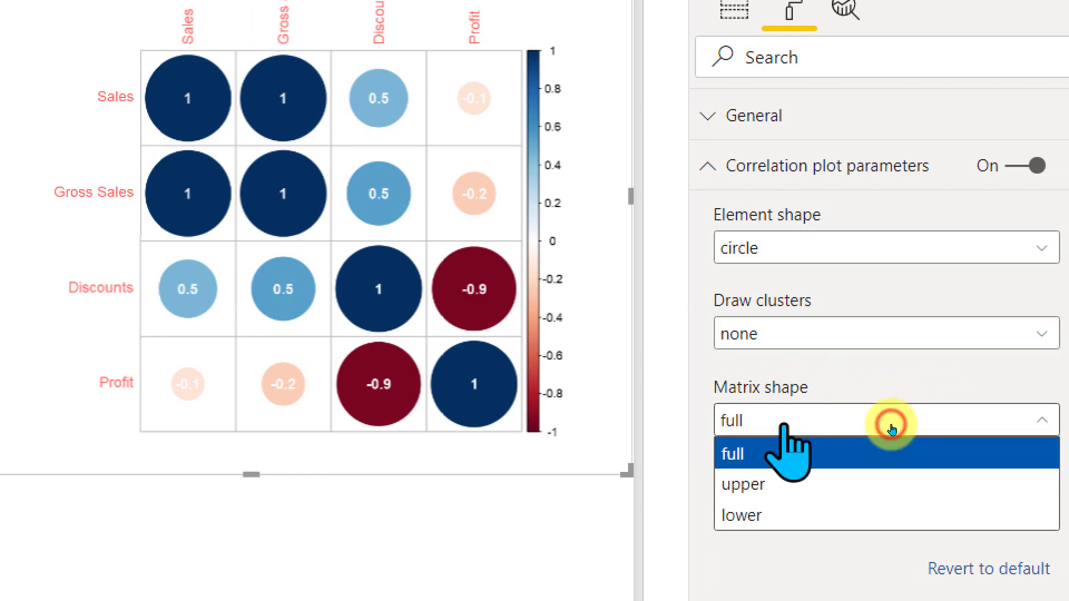
{"action": "key", "text": "Down"}
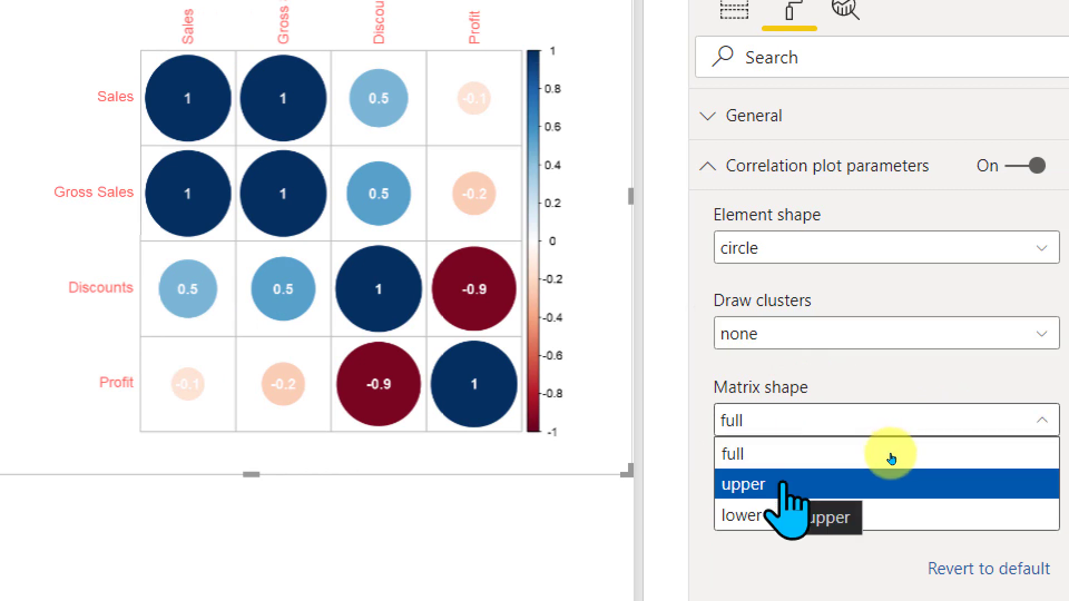
{"action": "left_click", "coordinate": [891, 455]}
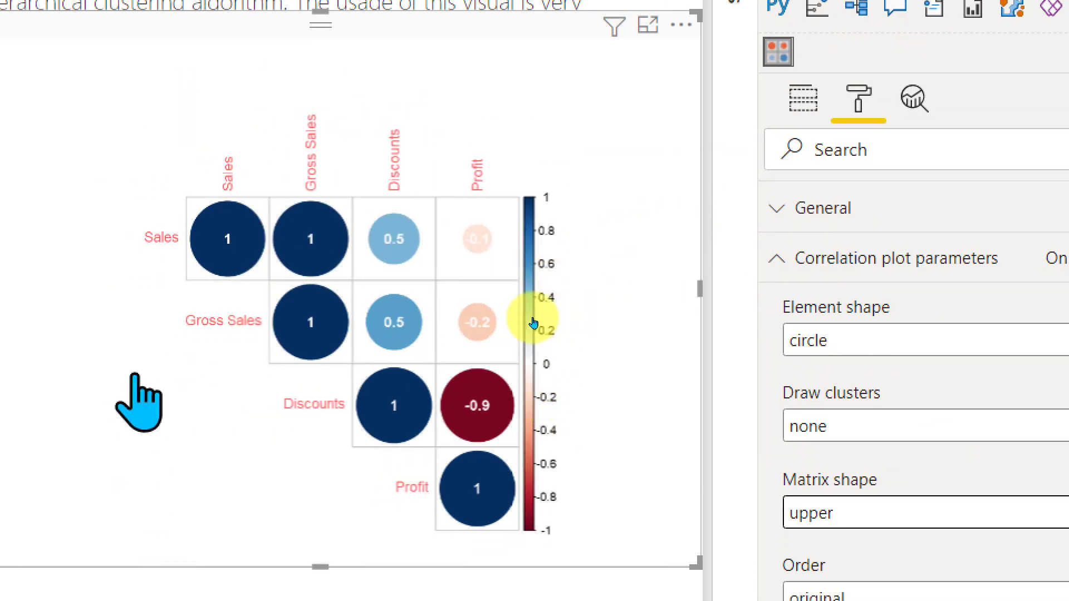
{"action": "left_click", "coordinate": [885, 509]}
{"action": "left_click", "coordinate": [849, 538]}
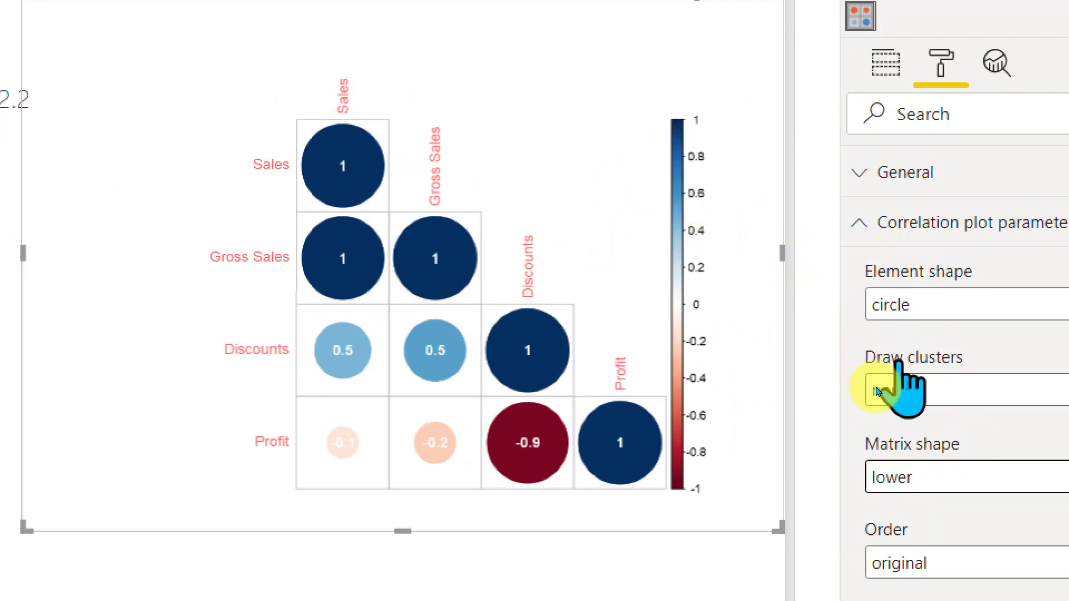
{"action": "left_click", "coordinate": [862, 477]}
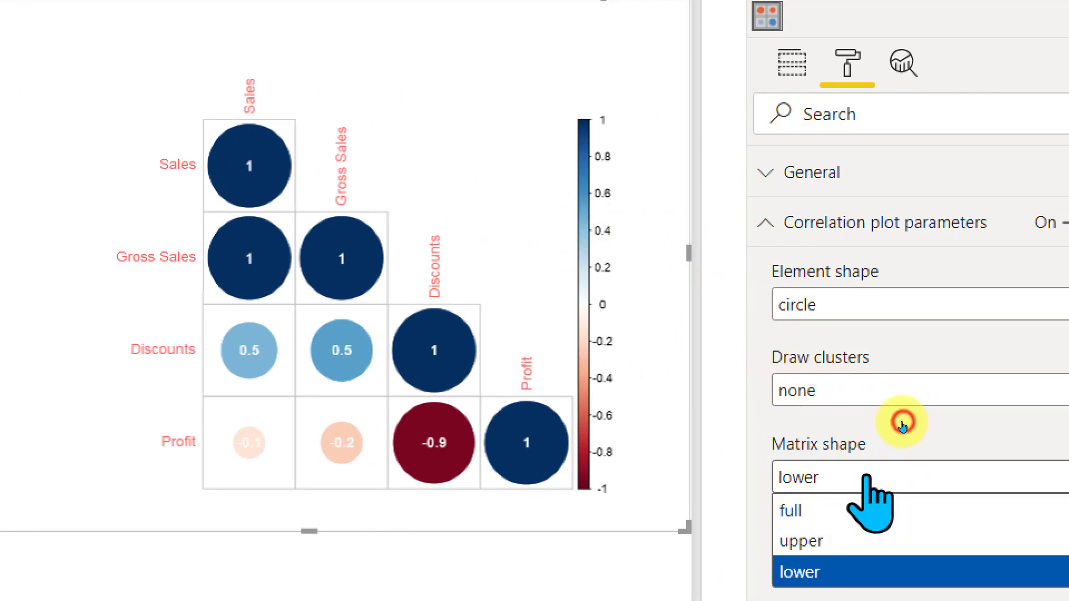
{"action": "left_click", "coordinate": [842, 508]}
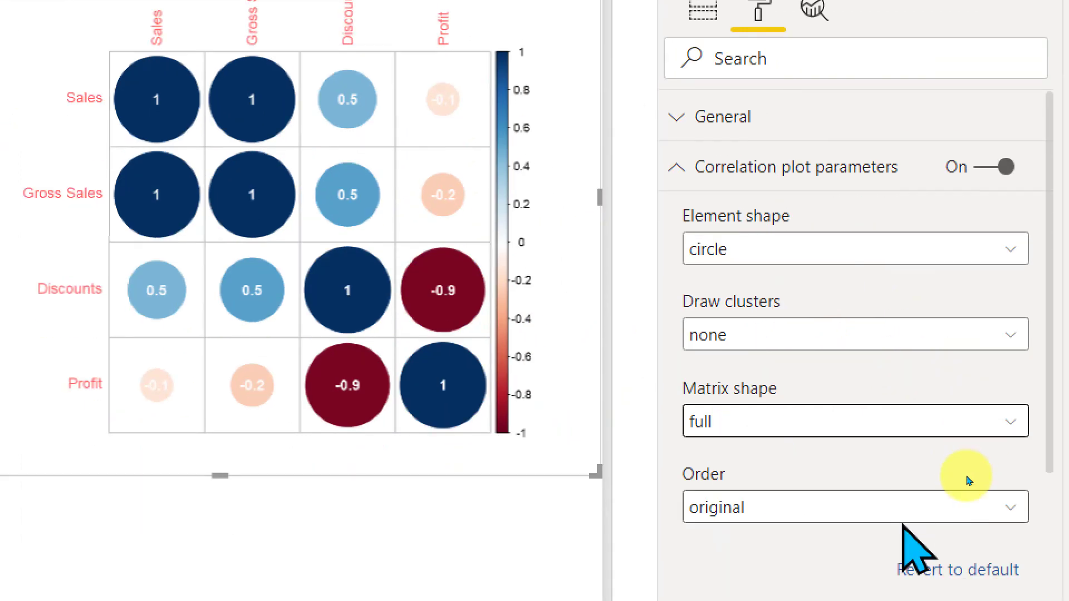
Step: Review the order options in the correlation plot parameters, keep original, and collapse the parameters
{"action": "left_click", "coordinate": [891, 487]}
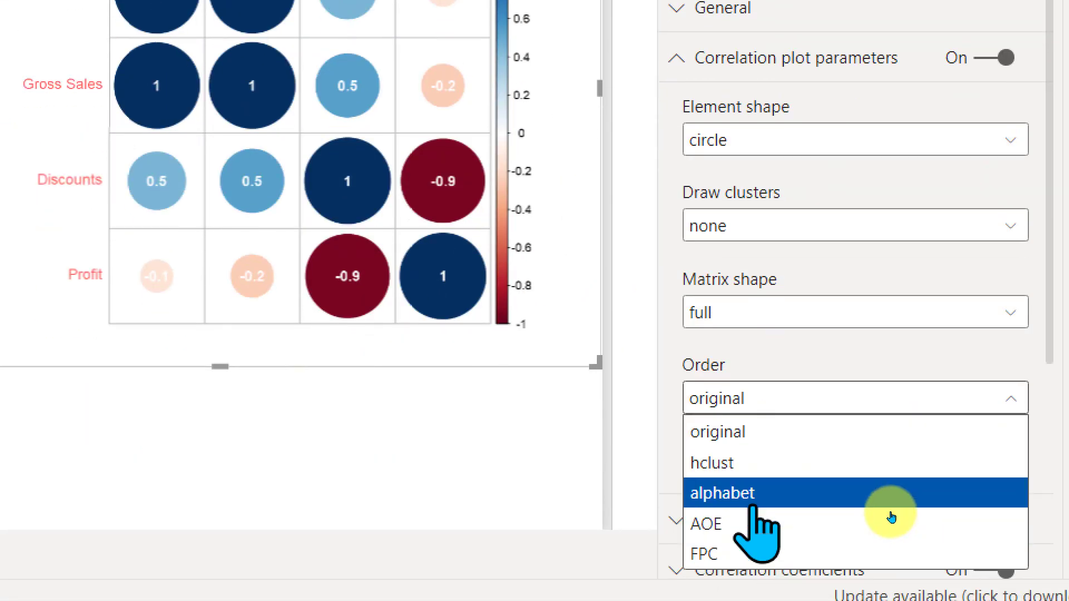
{"action": "left_click", "coordinate": [892, 454]}
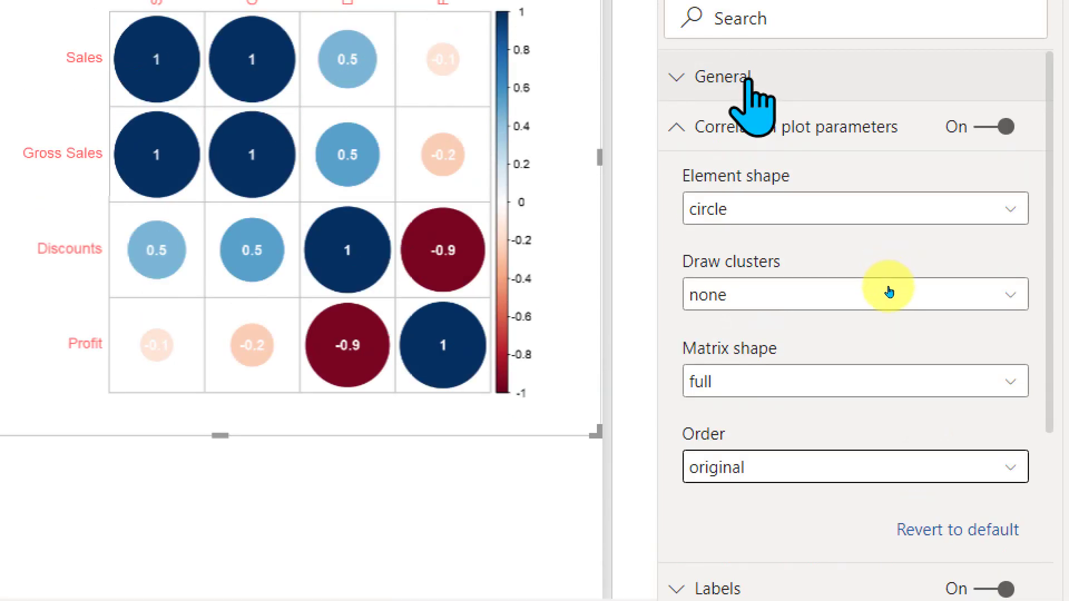
{"action": "left_click", "coordinate": [746, 127]}
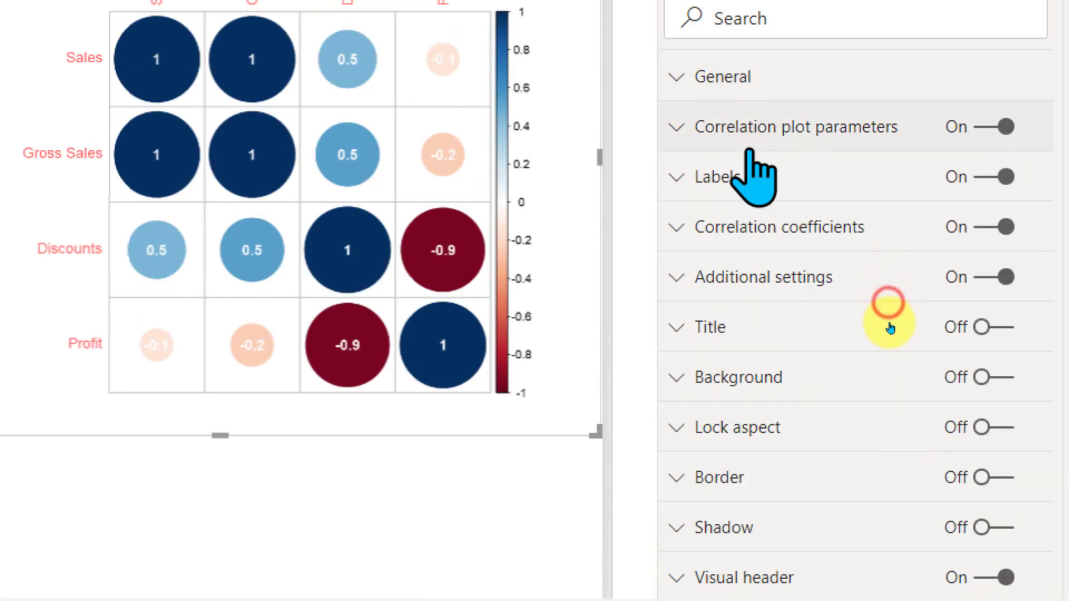
Step: Review the correlation plot's formatting options for labels, correlation coefficients and additional settings, collapsing each group after viewing it
{"action": "left_click", "coordinate": [749, 177]}
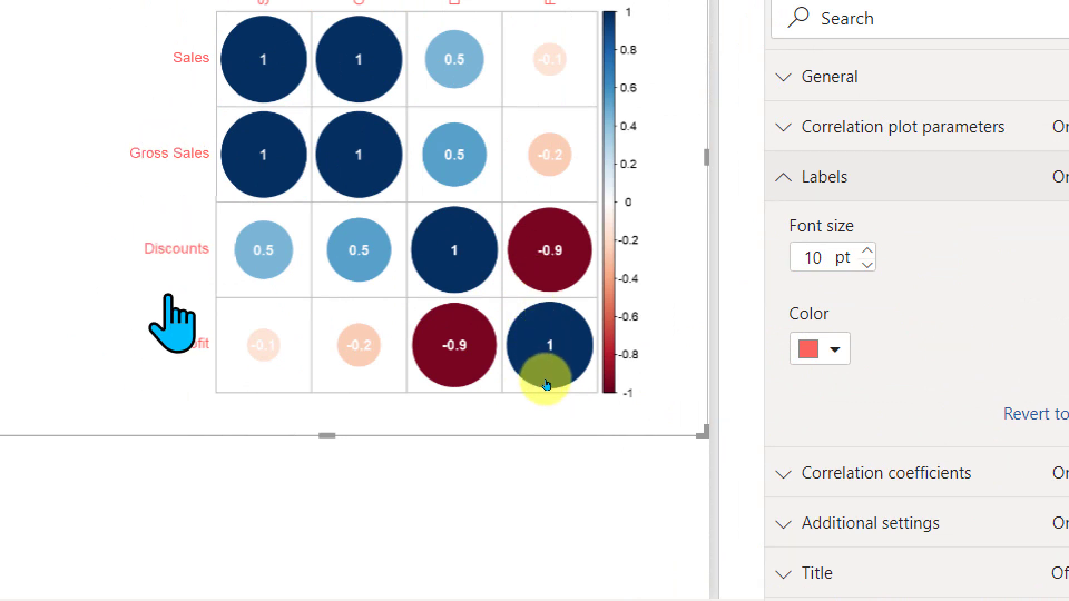
{"action": "left_click", "coordinate": [852, 177]}
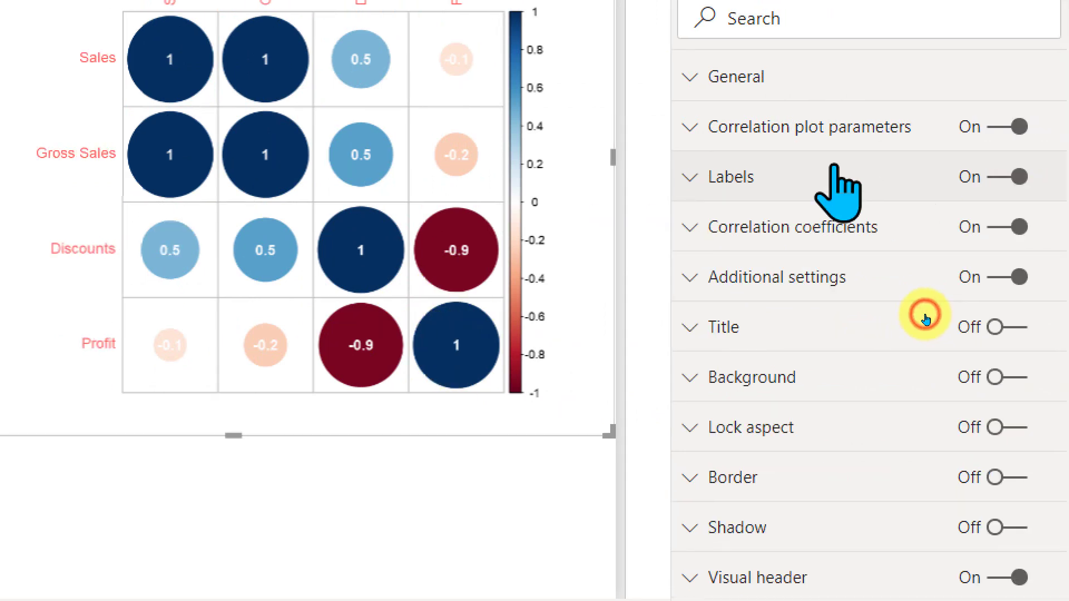
{"action": "left_click", "coordinate": [794, 227]}
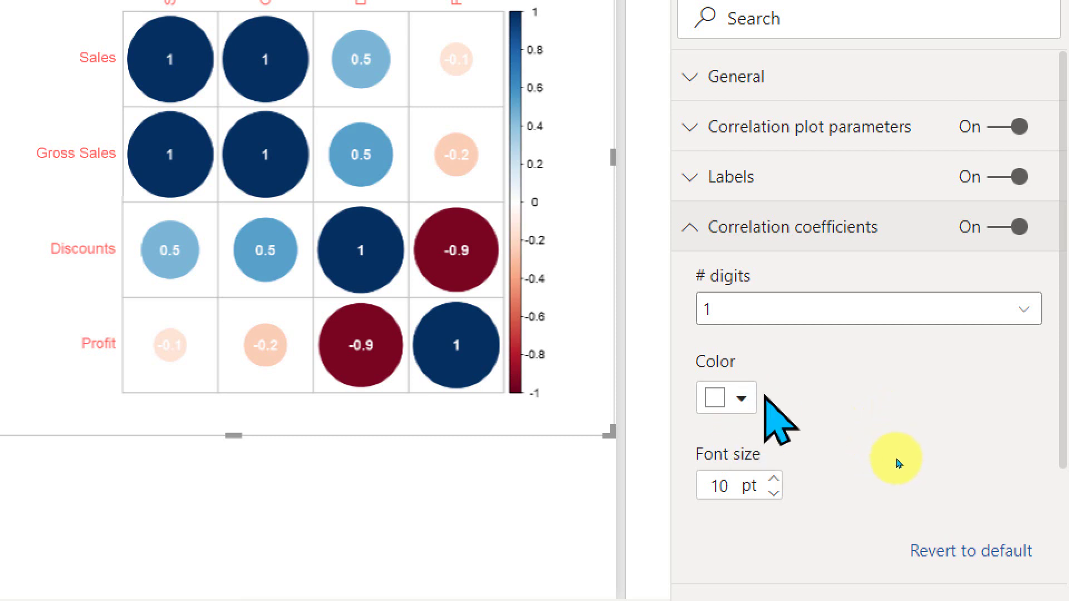
{"action": "left_click", "coordinate": [770, 228]}
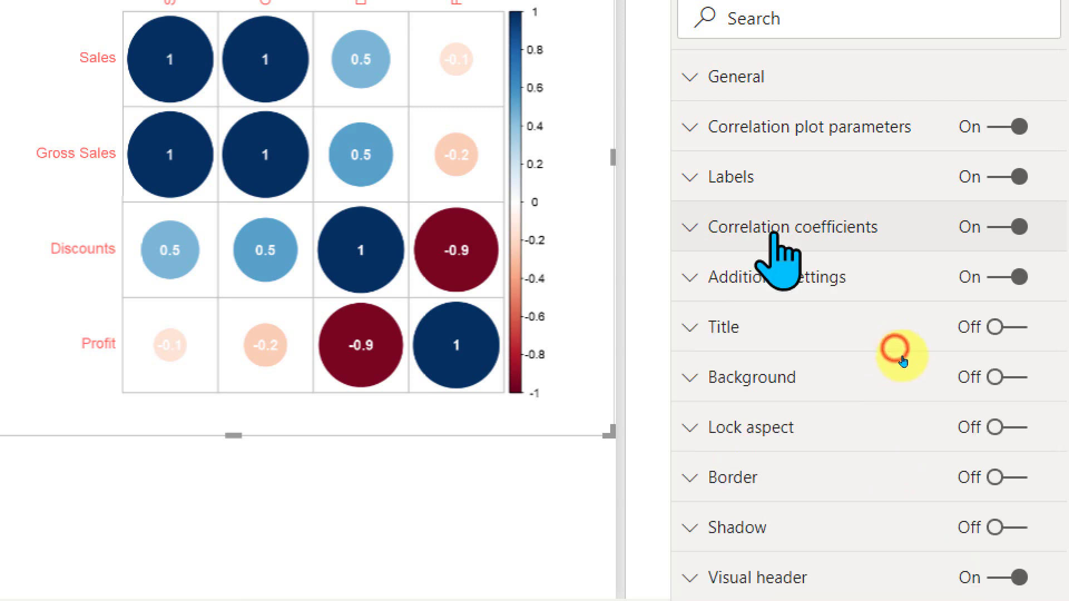
{"action": "left_click", "coordinate": [810, 278]}
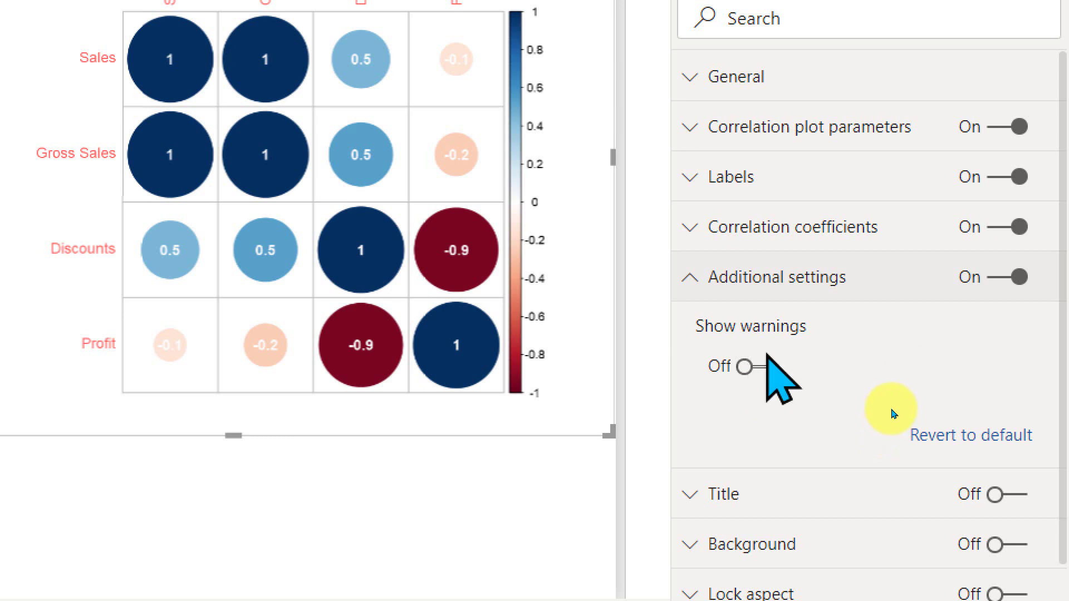
{"action": "left_click", "coordinate": [784, 277]}
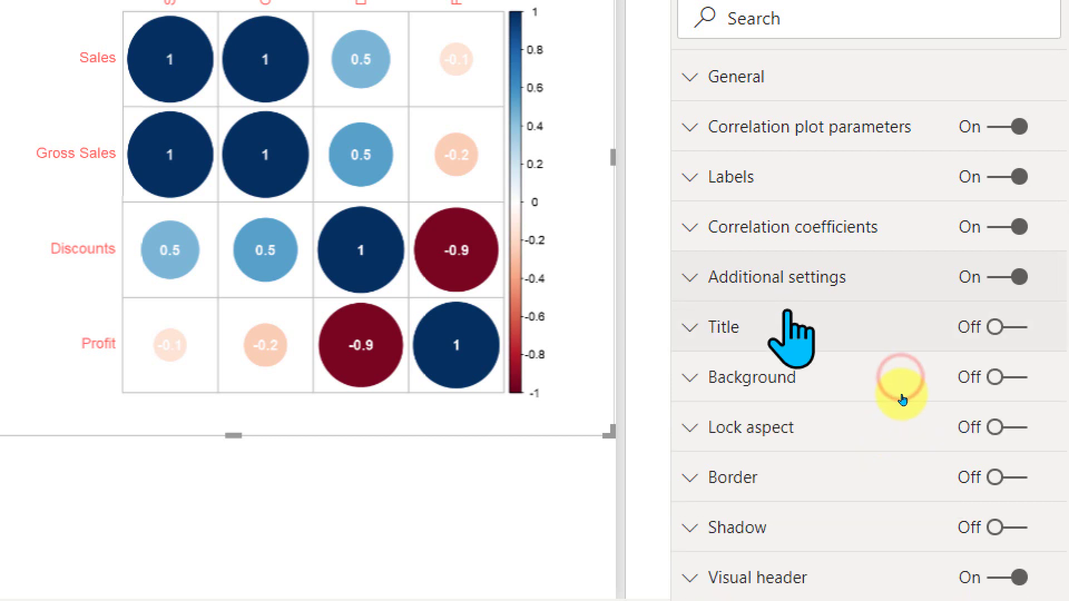